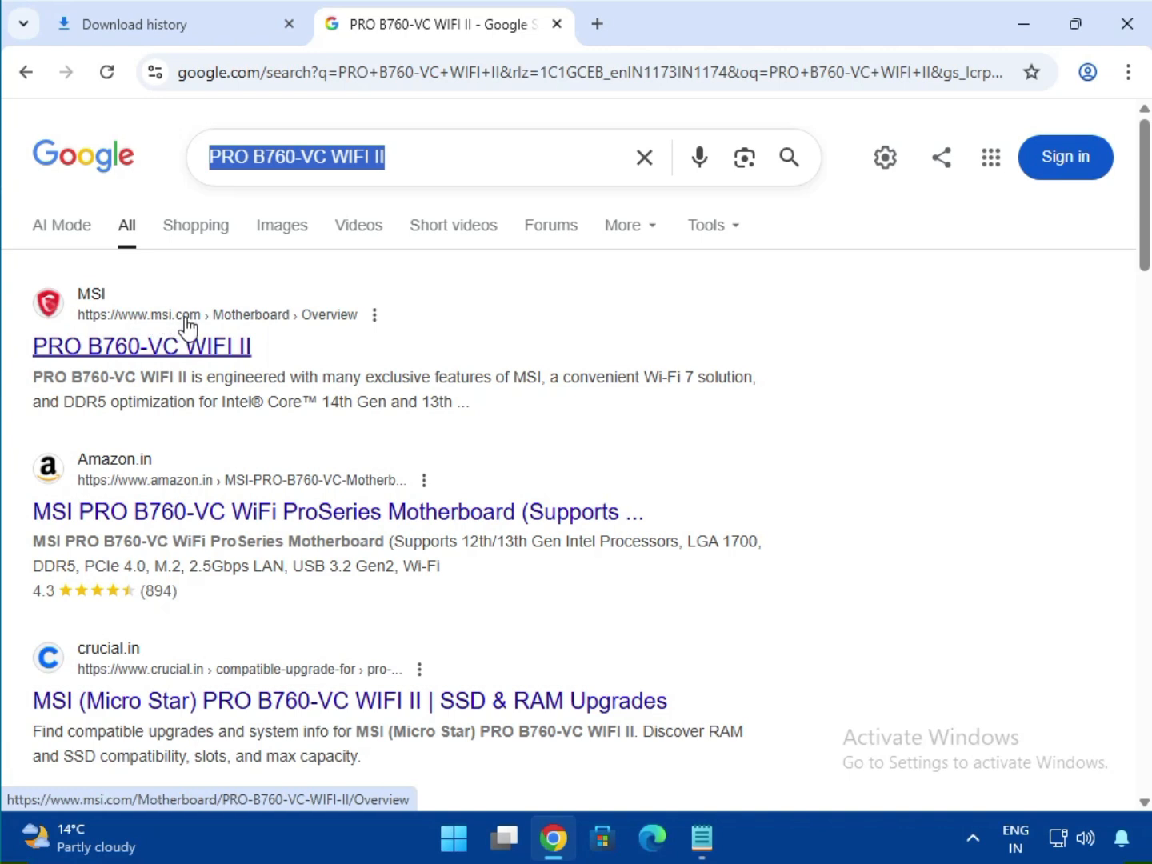
# - Open MSI's product page for the PRO B760-VC WIFI II motherboard and go to its support page
pyautogui.click(184, 344)
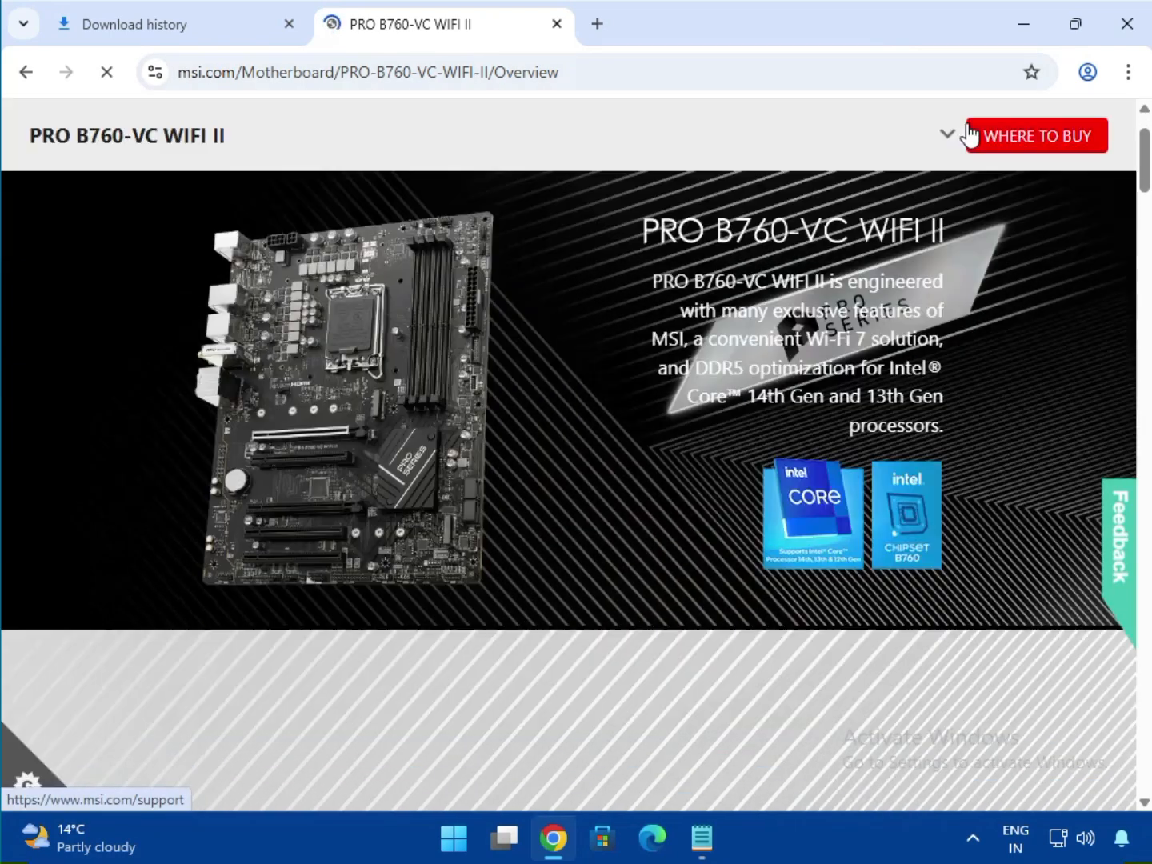
pyautogui.click(949, 142)
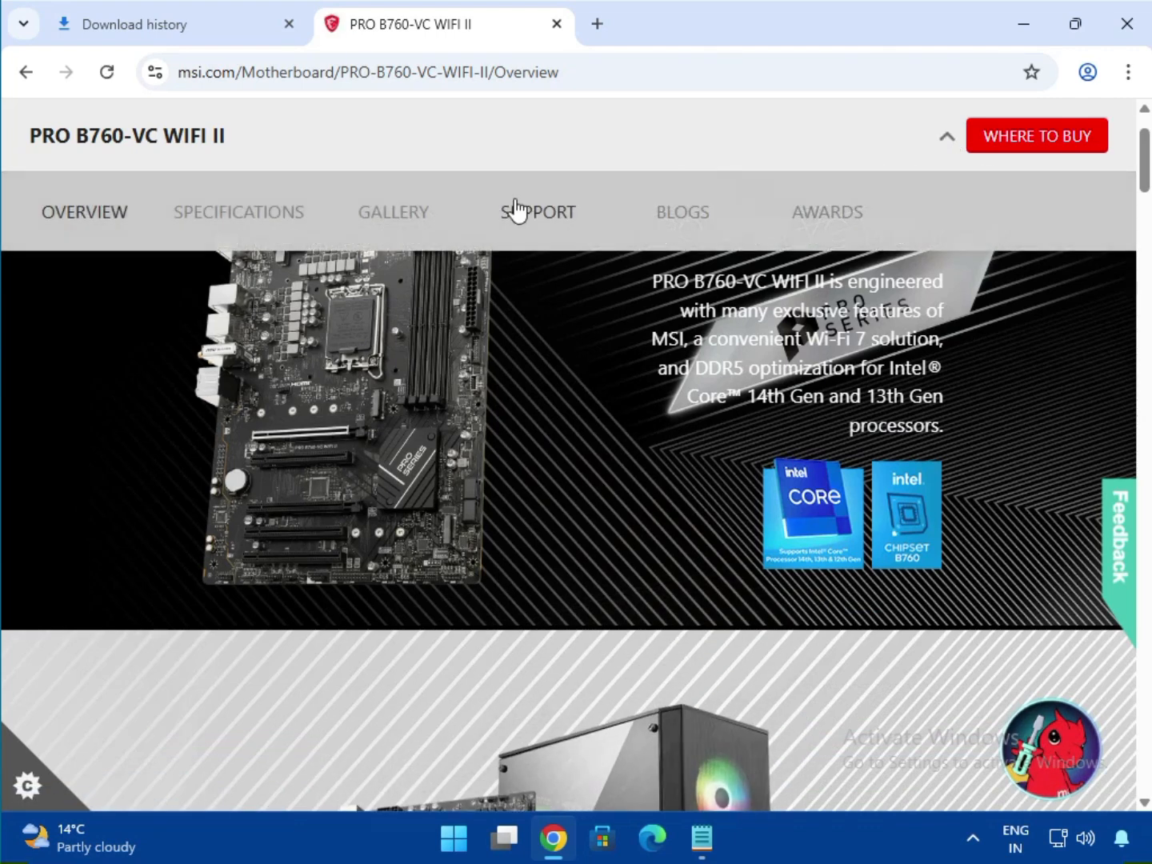
pyautogui.click(513, 220)
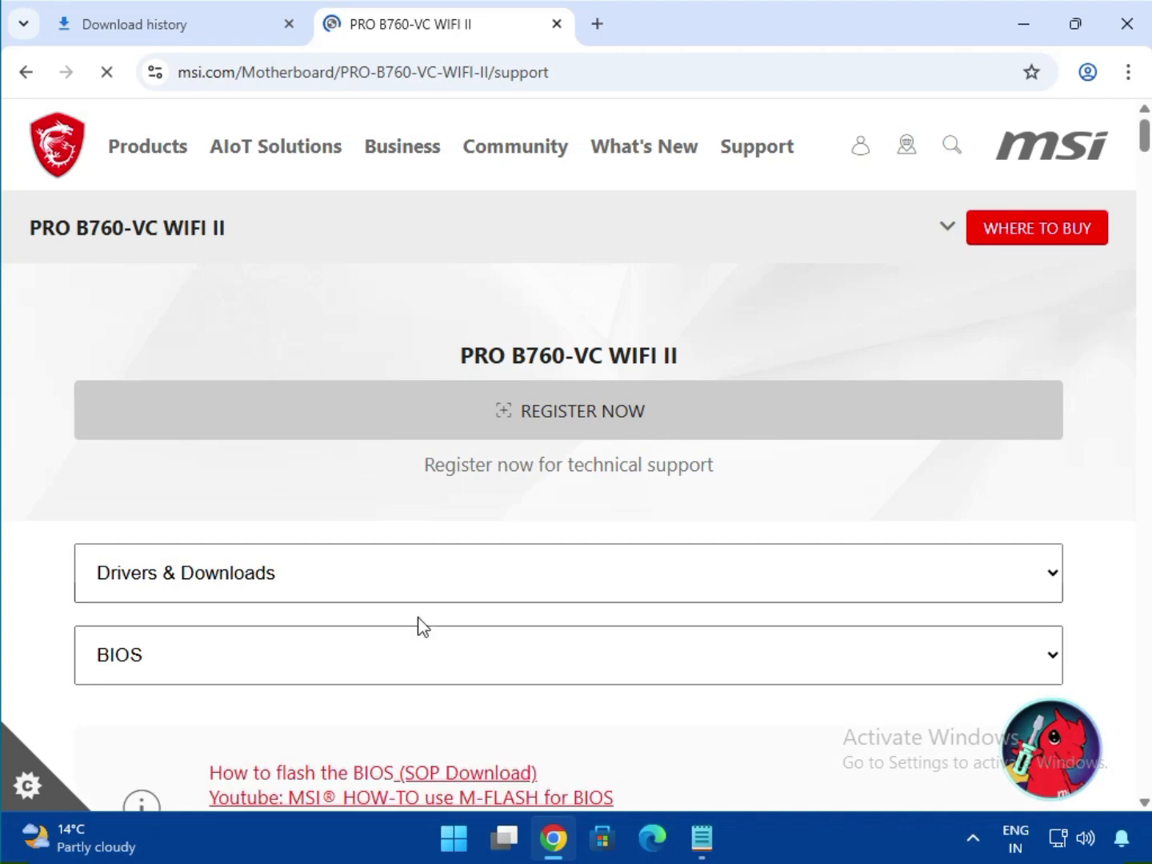
# - Show the motherboard's Driver downloads under Drivers & Downloads for the Win11 64 operating system
pyautogui.scroll(-4, 317, 621)
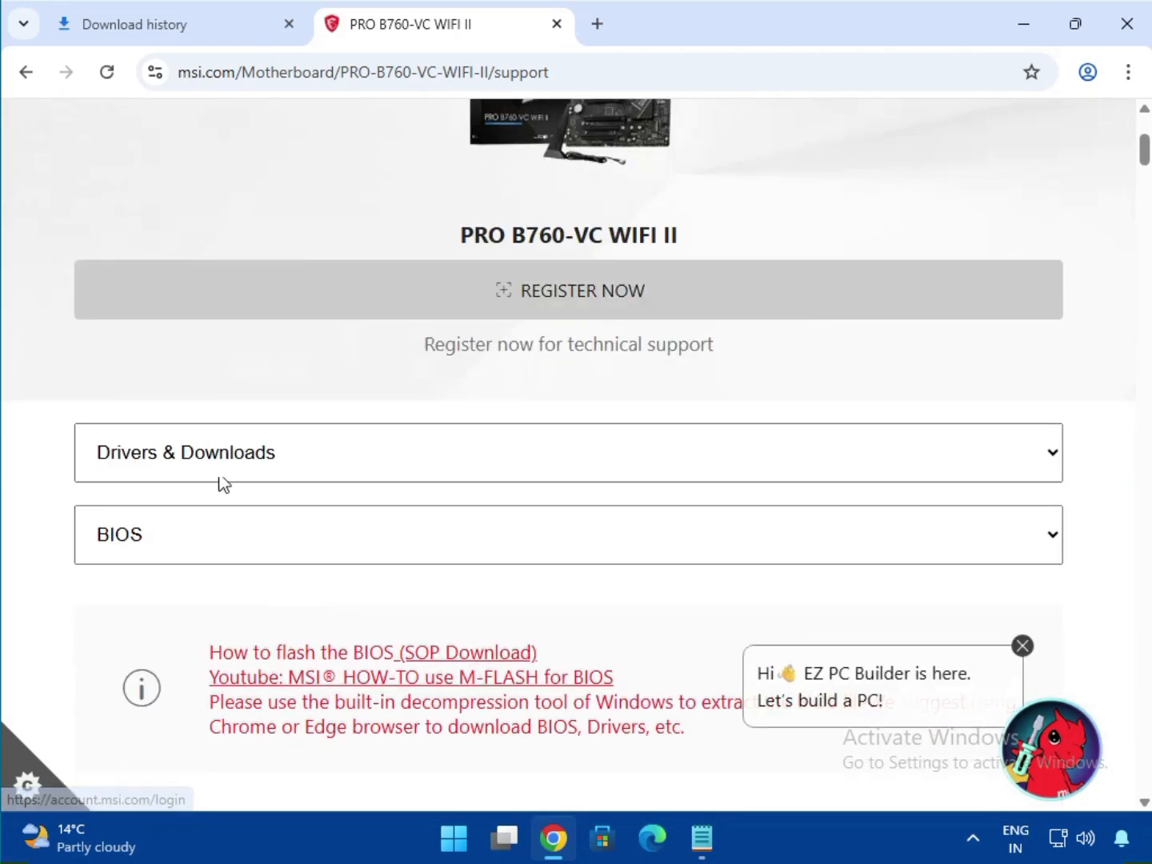
pyautogui.click(224, 481)
pyautogui.click(230, 500)
pyautogui.scroll(-2, 240, 504)
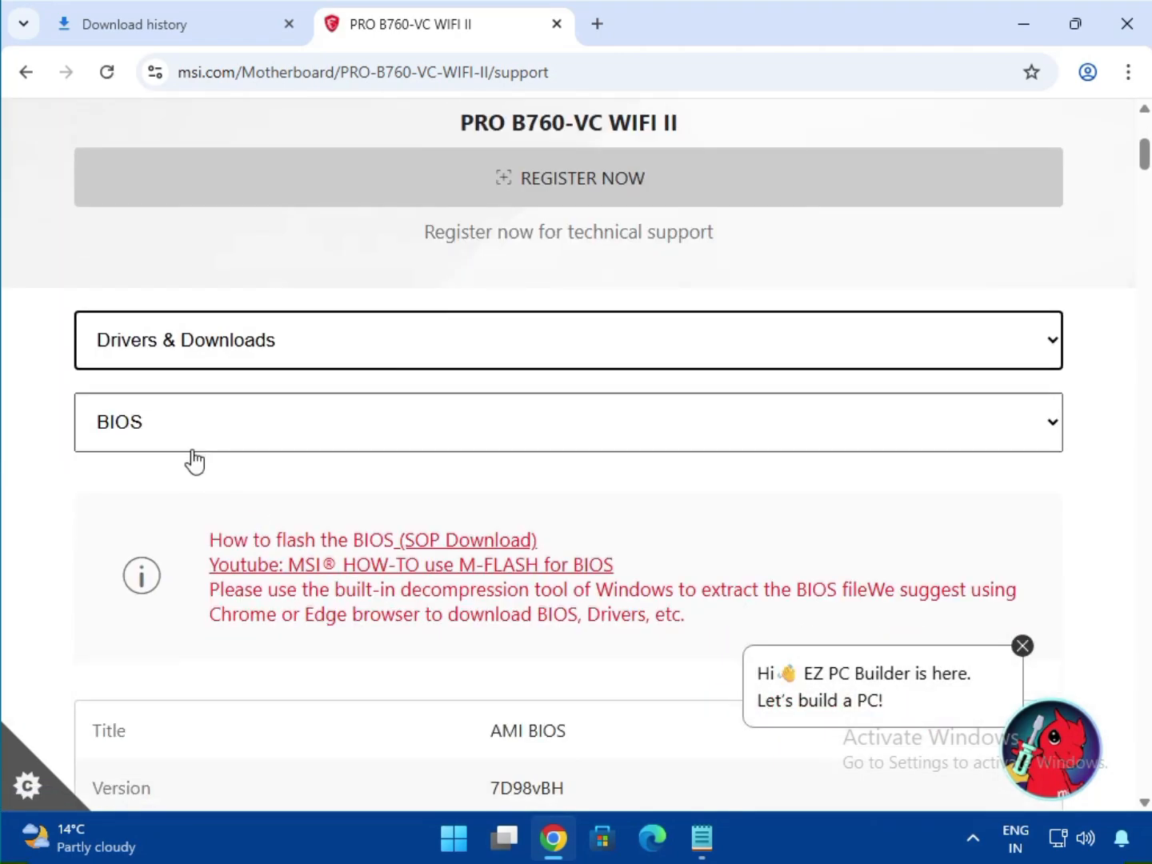
pyautogui.click(194, 441)
pyautogui.click(197, 466)
pyautogui.scroll(-2, 315, 507)
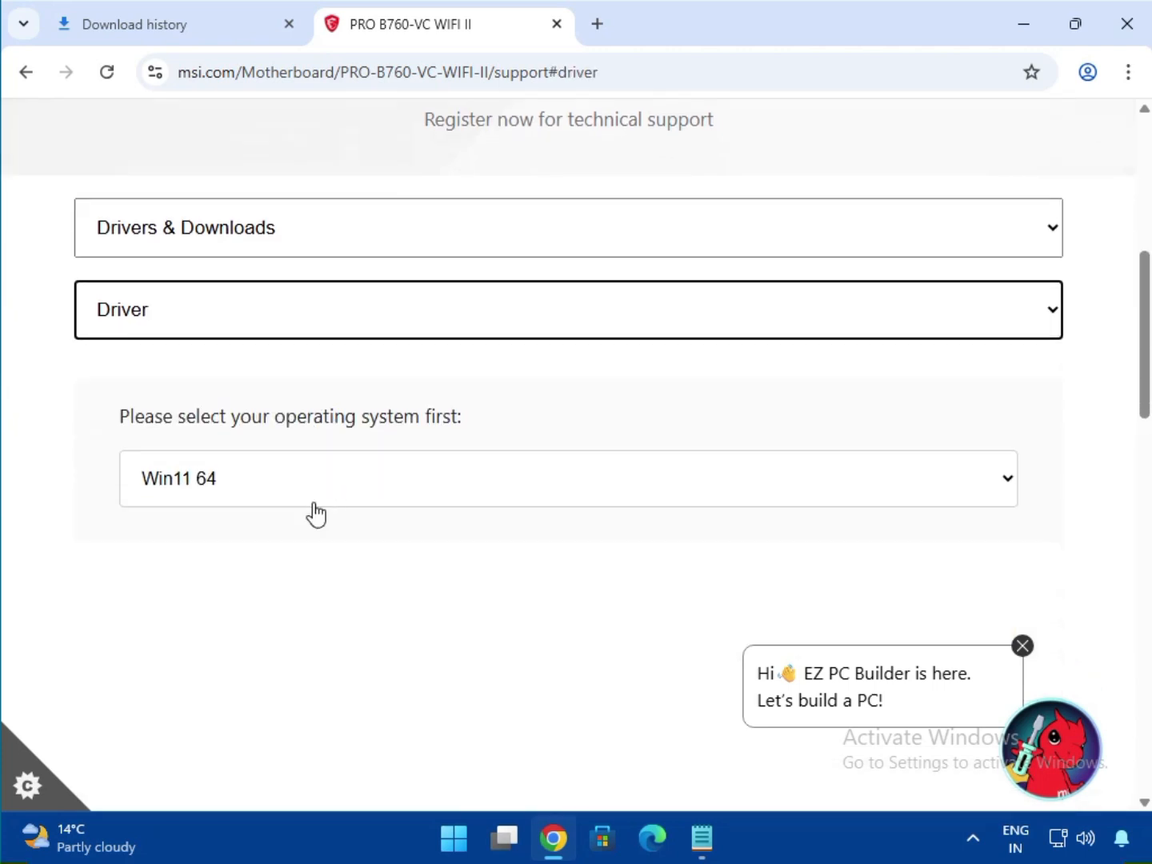
pyautogui.click(255, 488)
pyautogui.click(251, 520)
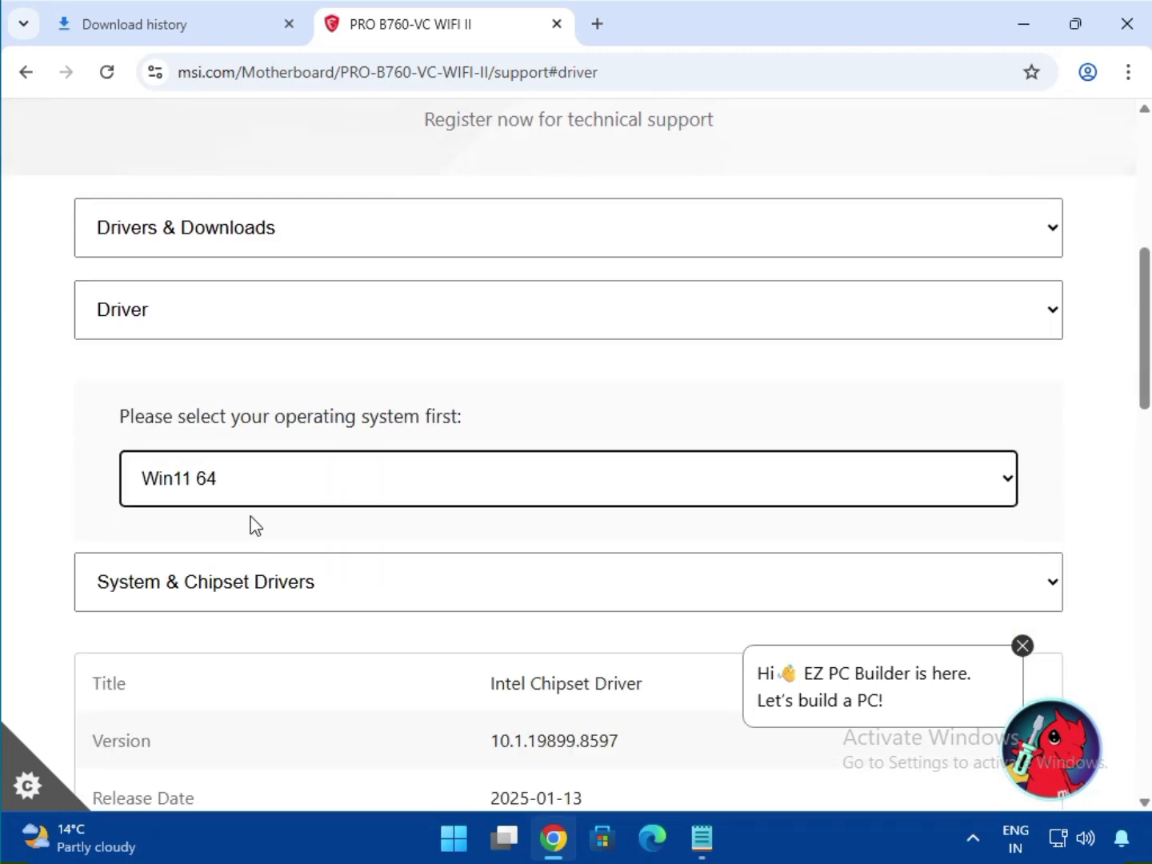
# - Download the Intel Chipset Driver from the System & Chipset Drivers category
pyautogui.scroll(-4, 370, 605)
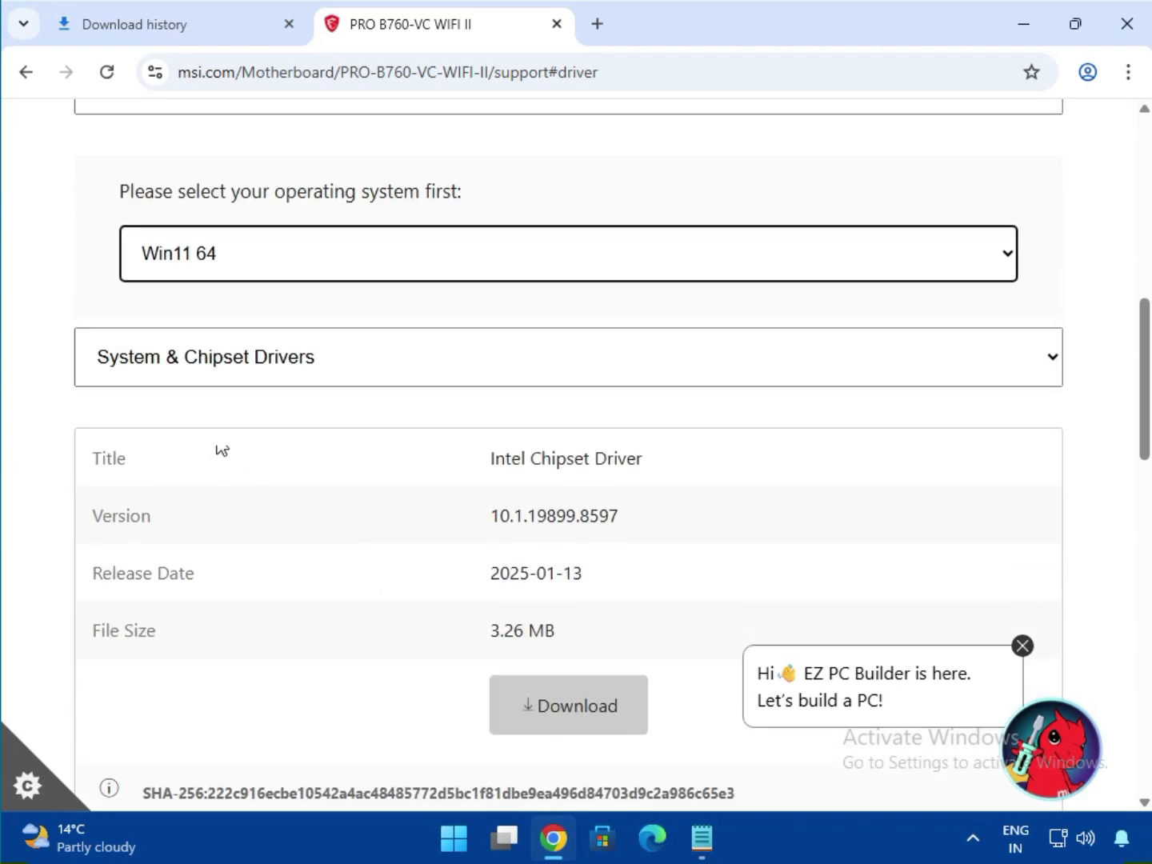
pyautogui.click(224, 380)
pyautogui.click(235, 402)
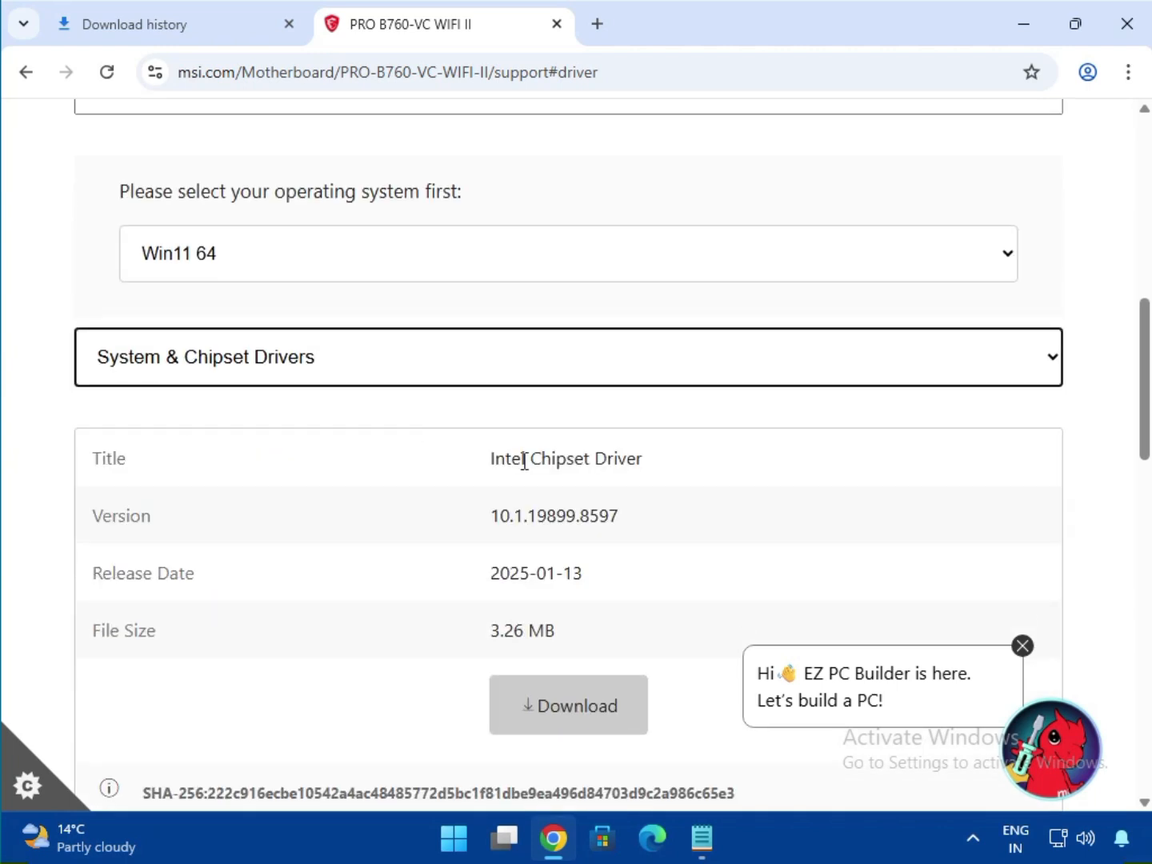
pyautogui.moveTo(525, 461); pyautogui.dragTo(622, 531)
pyautogui.click(595, 739)
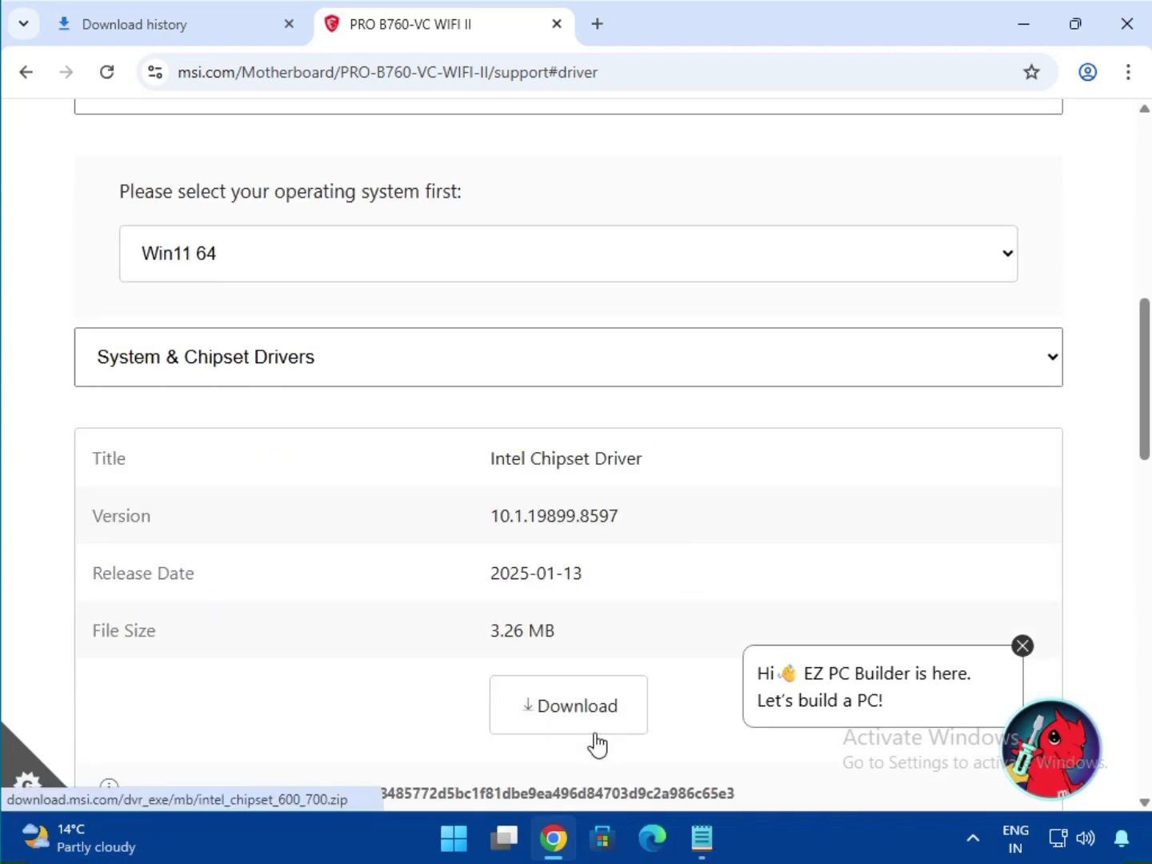
pyautogui.click(584, 717)
# - Switch to the On-Board VGA Drivers category and download the Intel SVGA Drivers
pyautogui.click(328, 382)
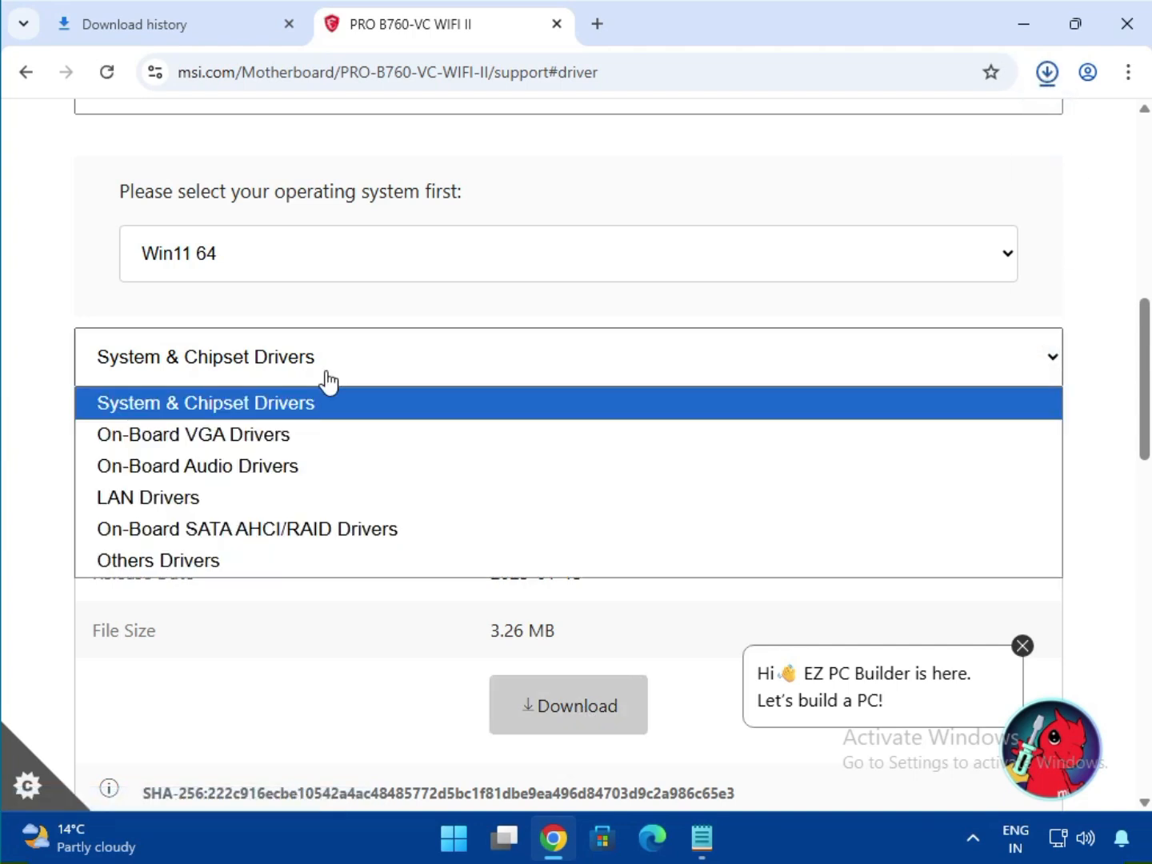
pyautogui.click(312, 435)
pyautogui.moveTo(504, 457); pyautogui.dragTo(651, 485)
pyautogui.click(555, 726)
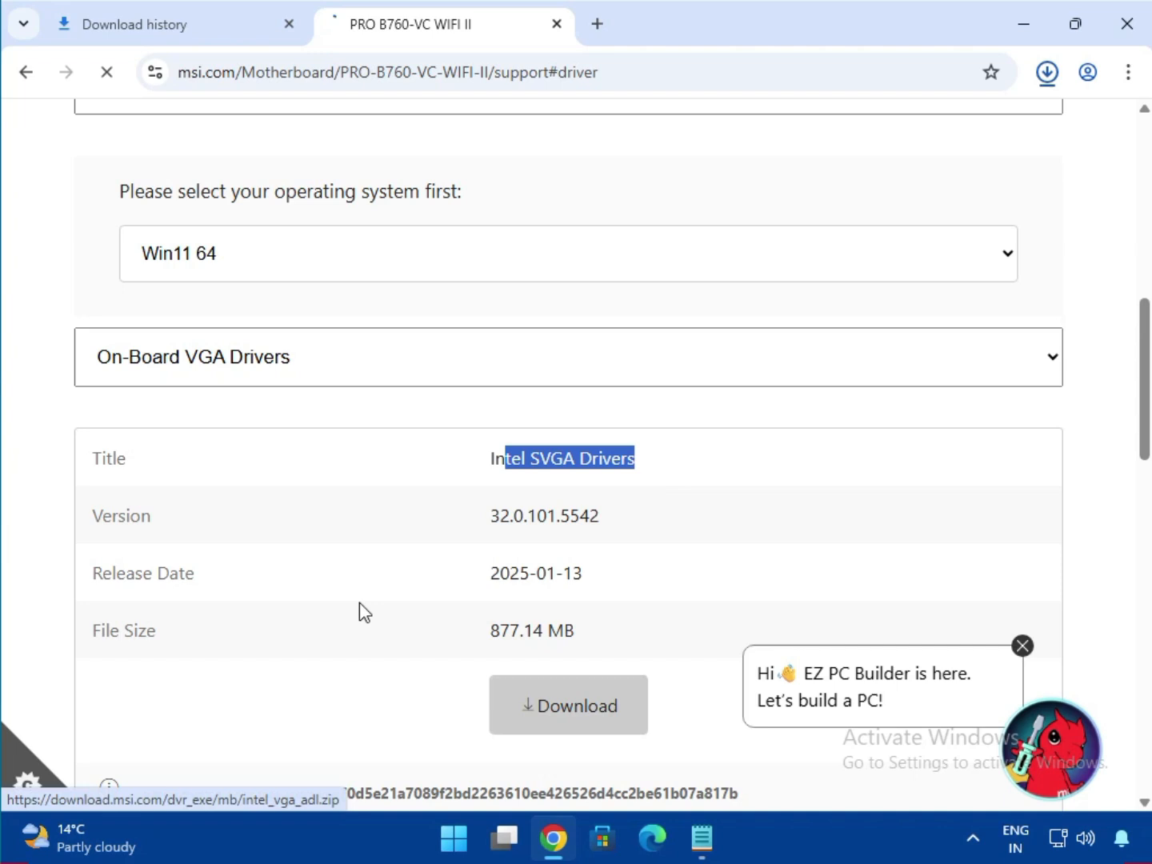
# - Switch to the On-Board Audio Drivers category and download the Realtek HD Universal Driver
pyautogui.click(277, 378)
pyautogui.click(256, 467)
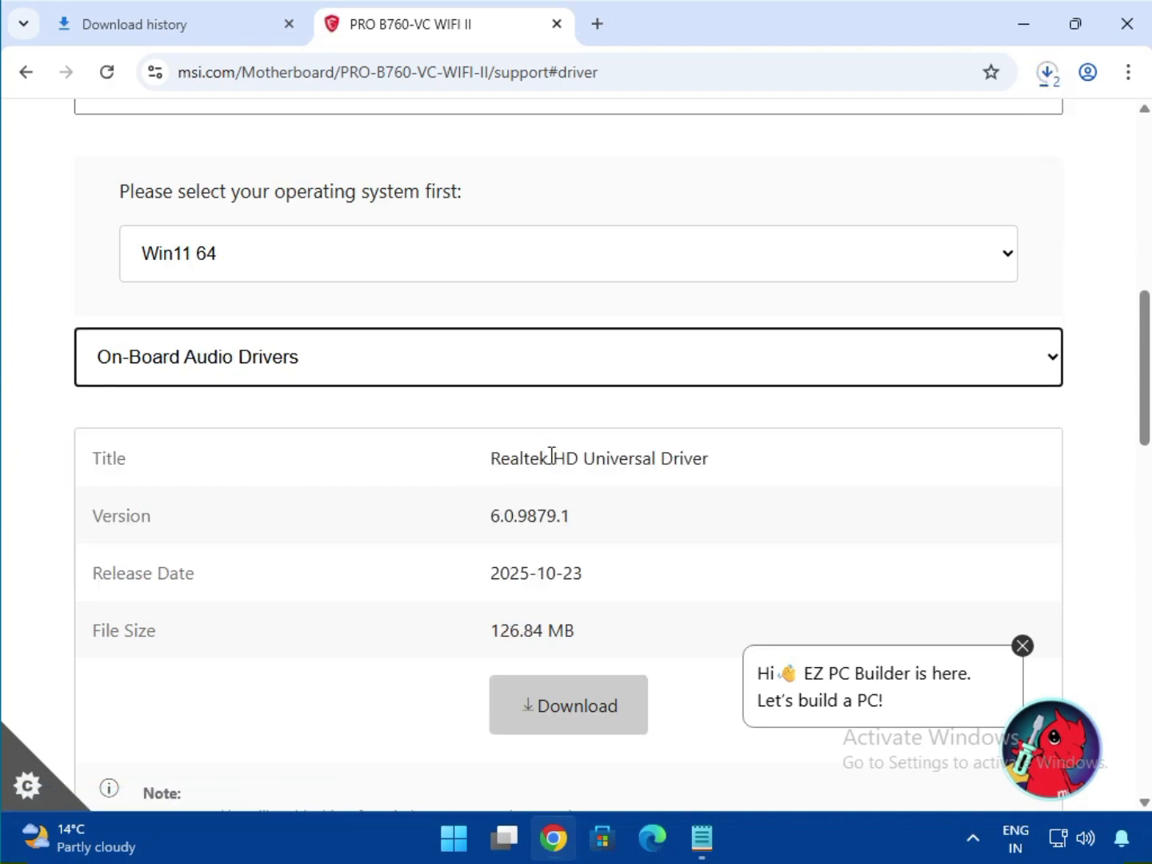
pyautogui.moveTo(550, 457); pyautogui.dragTo(740, 462)
pyautogui.click(543, 717)
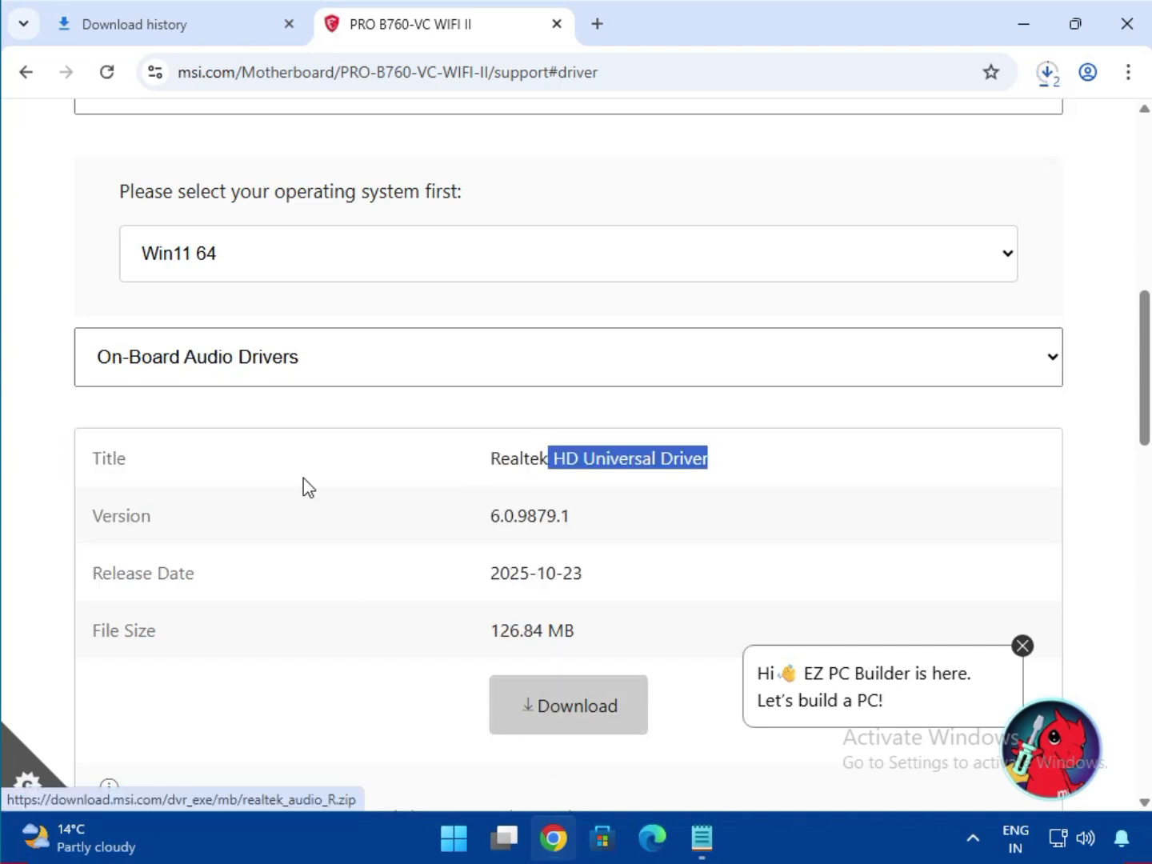
# - Switch to the LAN Drivers category and download the Qualcomm NCM865 WIFI Drivers
pyautogui.click(316, 373)
pyautogui.click(311, 464)
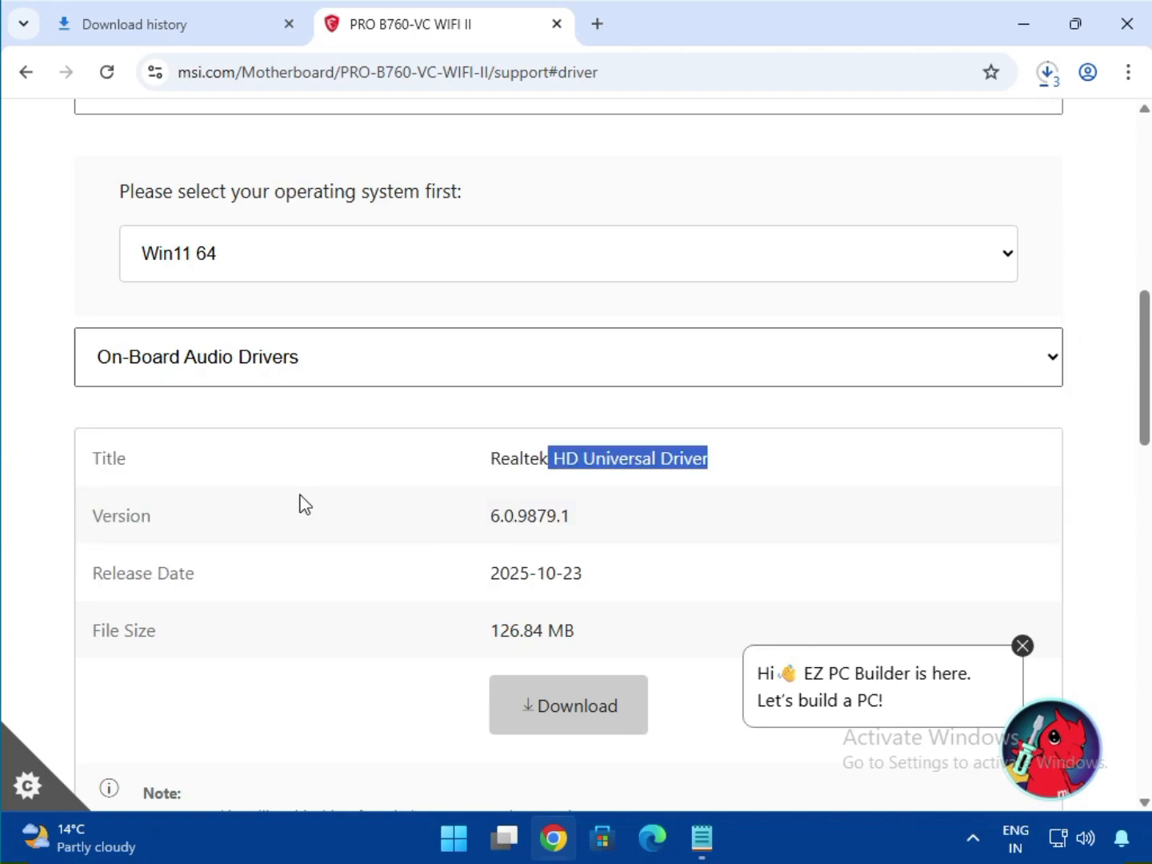
pyautogui.moveTo(656, 466); pyautogui.dragTo(804, 475)
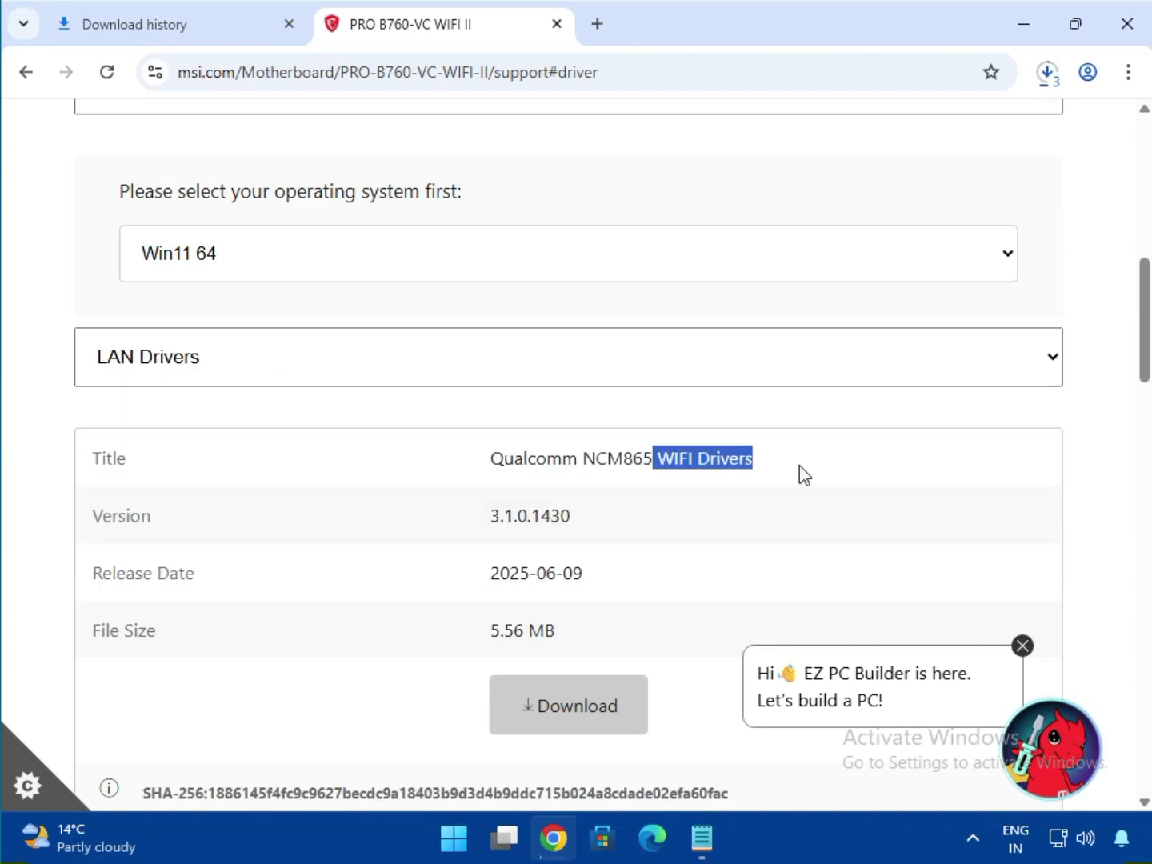
pyautogui.click(576, 708)
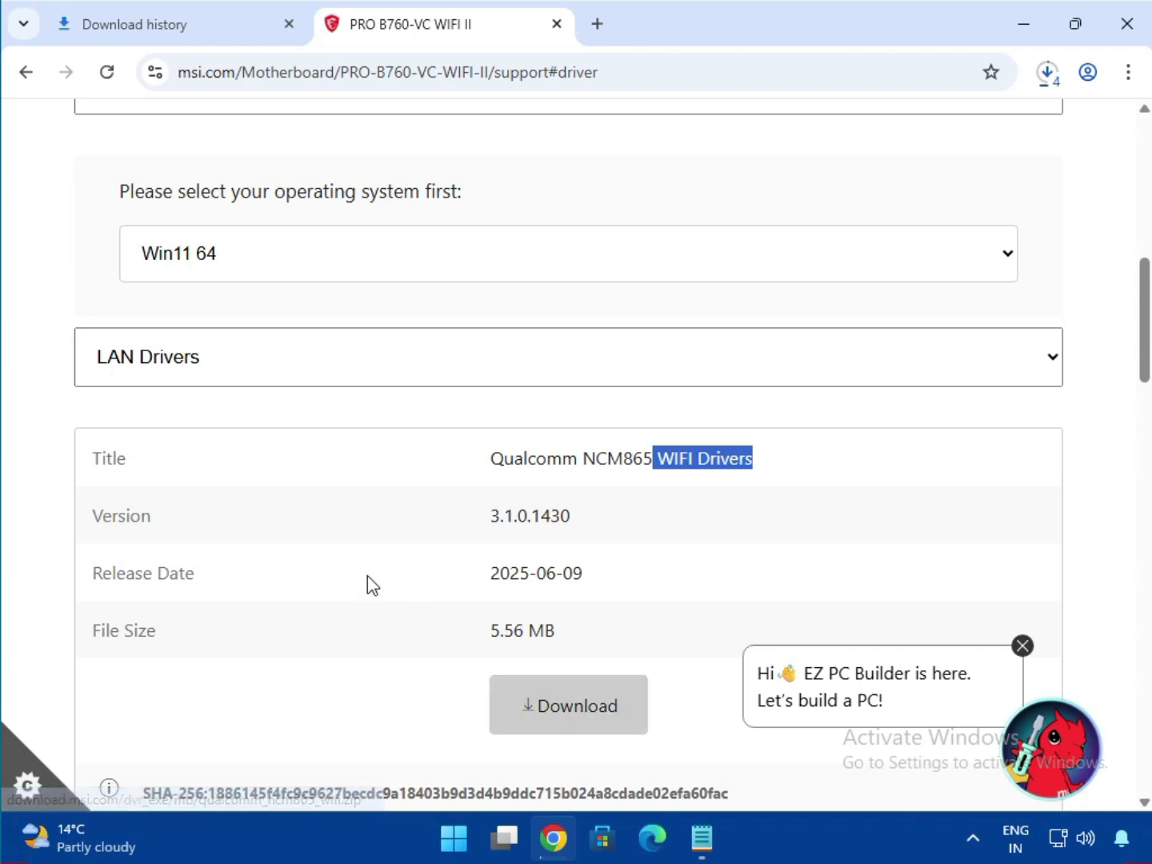
# - Download the Qualcomm NCM865 BlueTooth Drivers from the LAN Drivers list
pyautogui.scroll(-1, 368, 575)
pyautogui.scroll(-2, 336, 574)
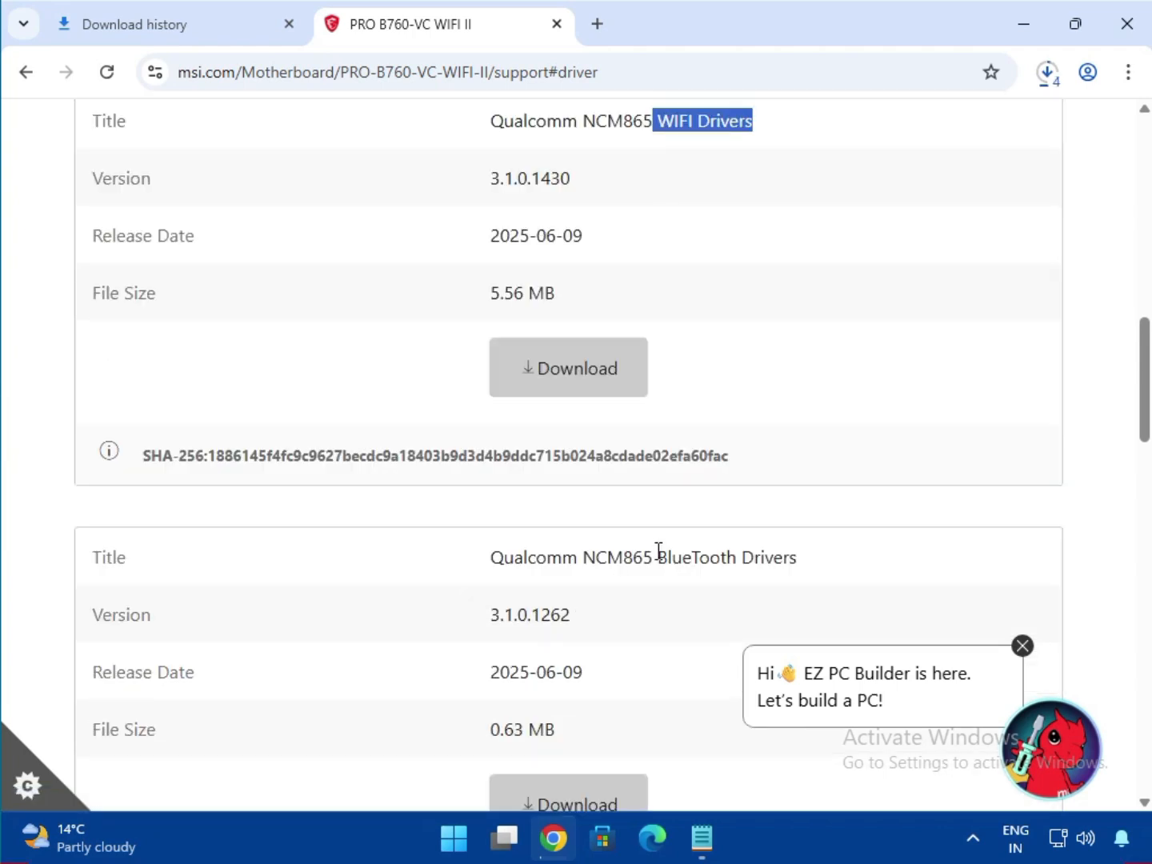
pyautogui.moveTo(659, 551); pyautogui.dragTo(833, 556)
pyautogui.scroll(-3, 400, 486)
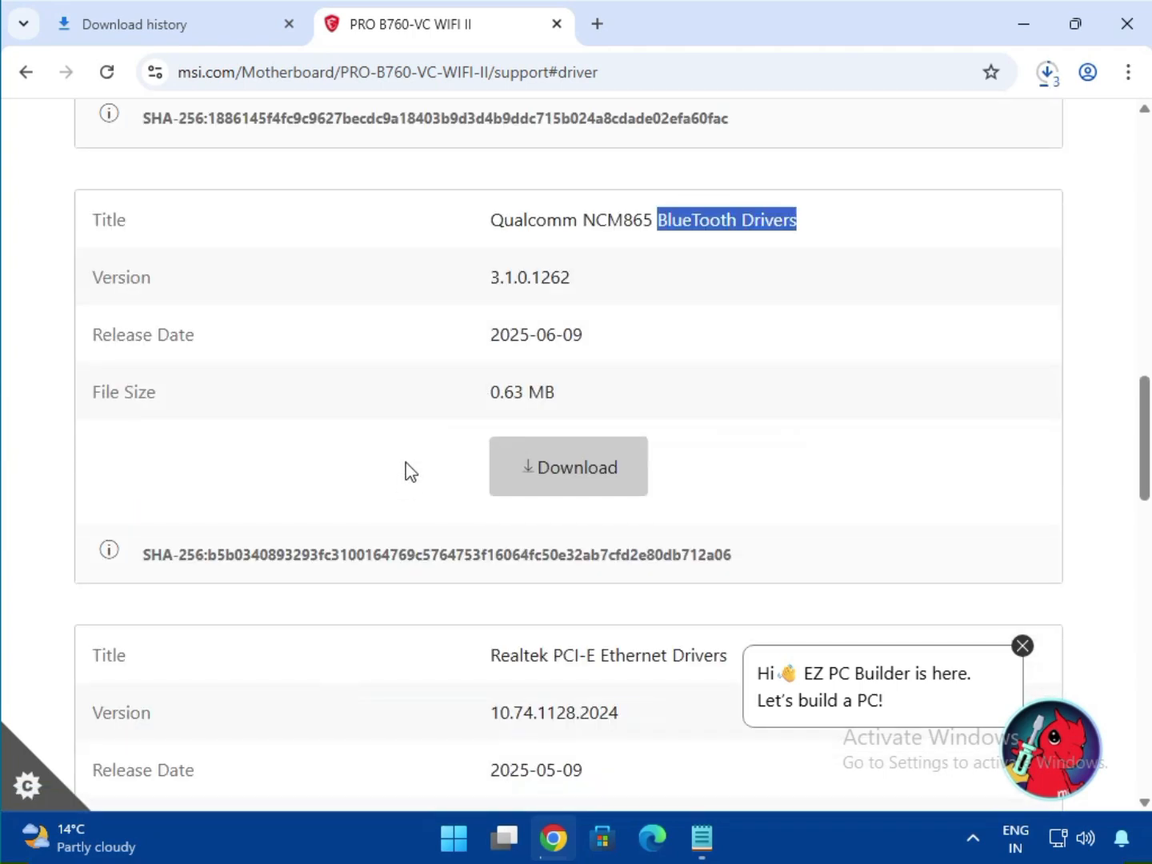
pyautogui.click(584, 485)
# - Download the Realtek PCI-E Ethernet Drivers from the LAN Drivers list
pyautogui.scroll(-2, 580, 463)
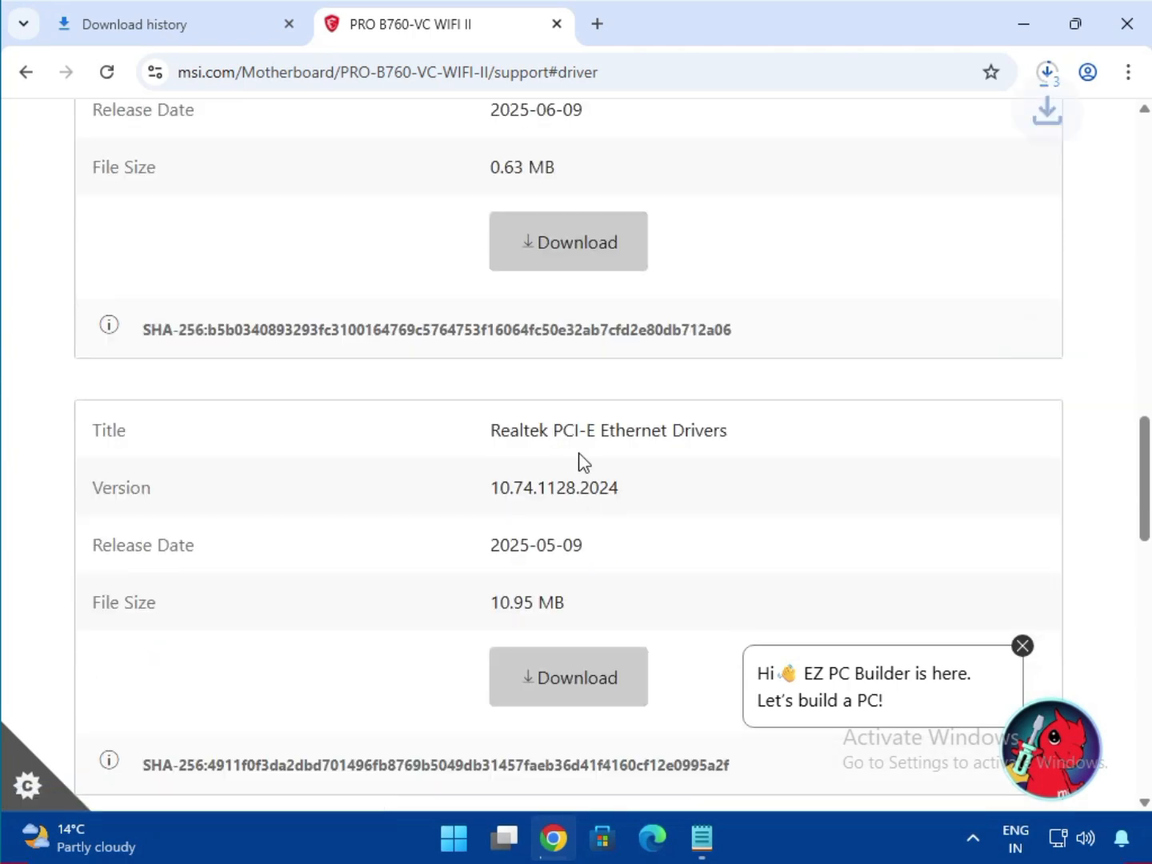
pyautogui.moveTo(589, 422); pyautogui.dragTo(781, 445)
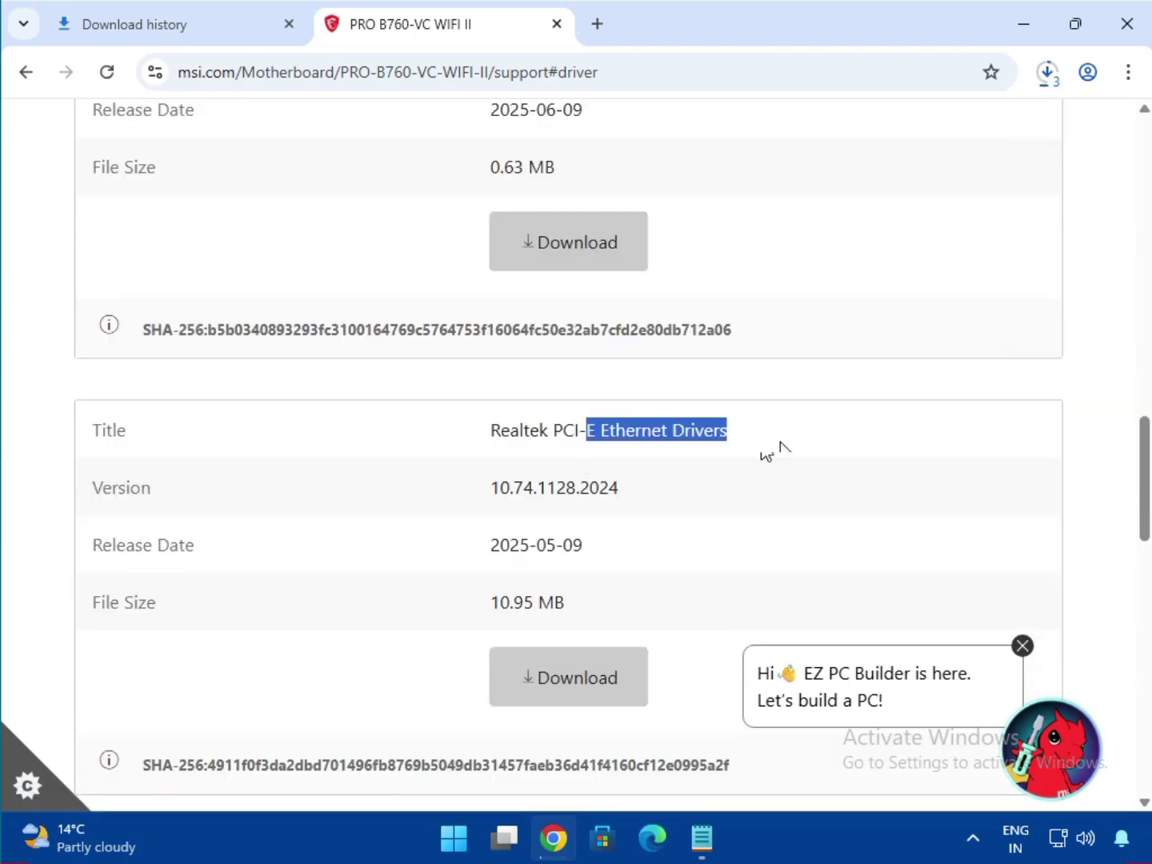
pyautogui.click(580, 695)
# - Open the full download history and show bt_drivers (3).zip in its folder in File Explorer
pyautogui.click(1057, 78)
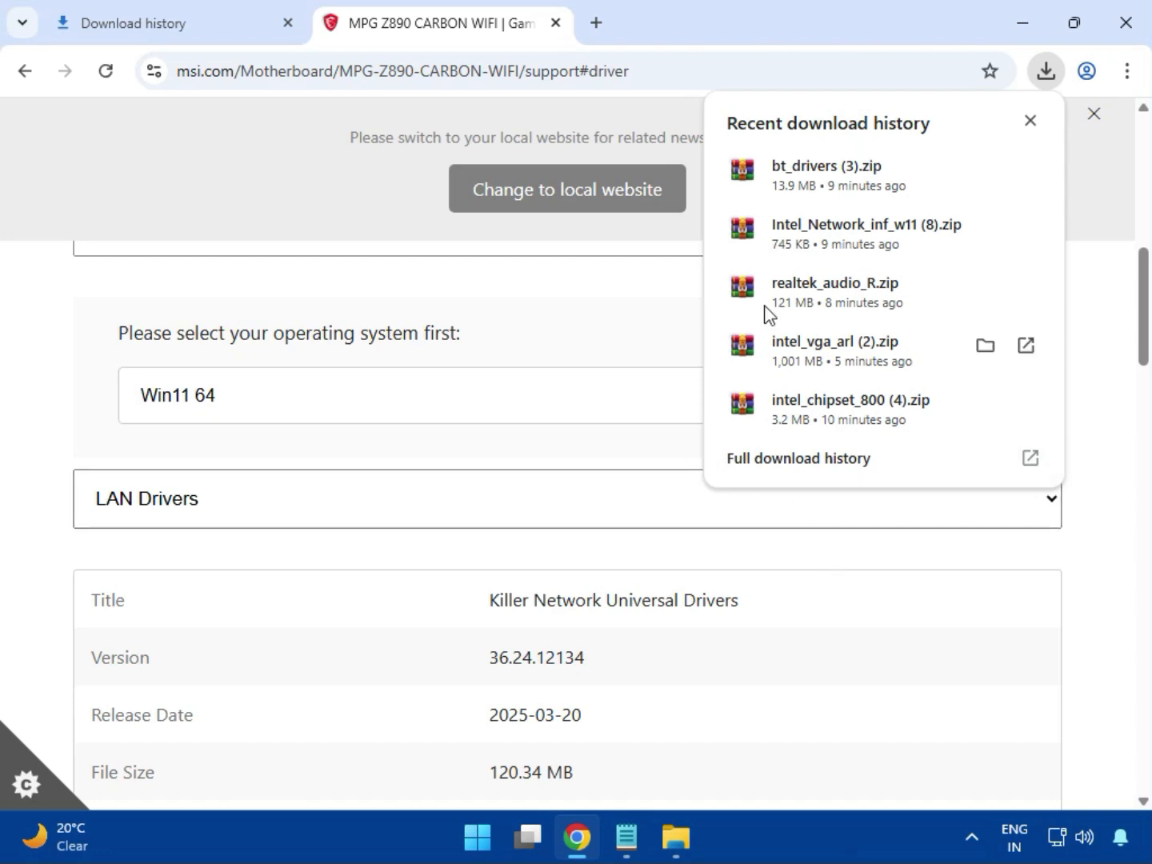
pyautogui.click(767, 469)
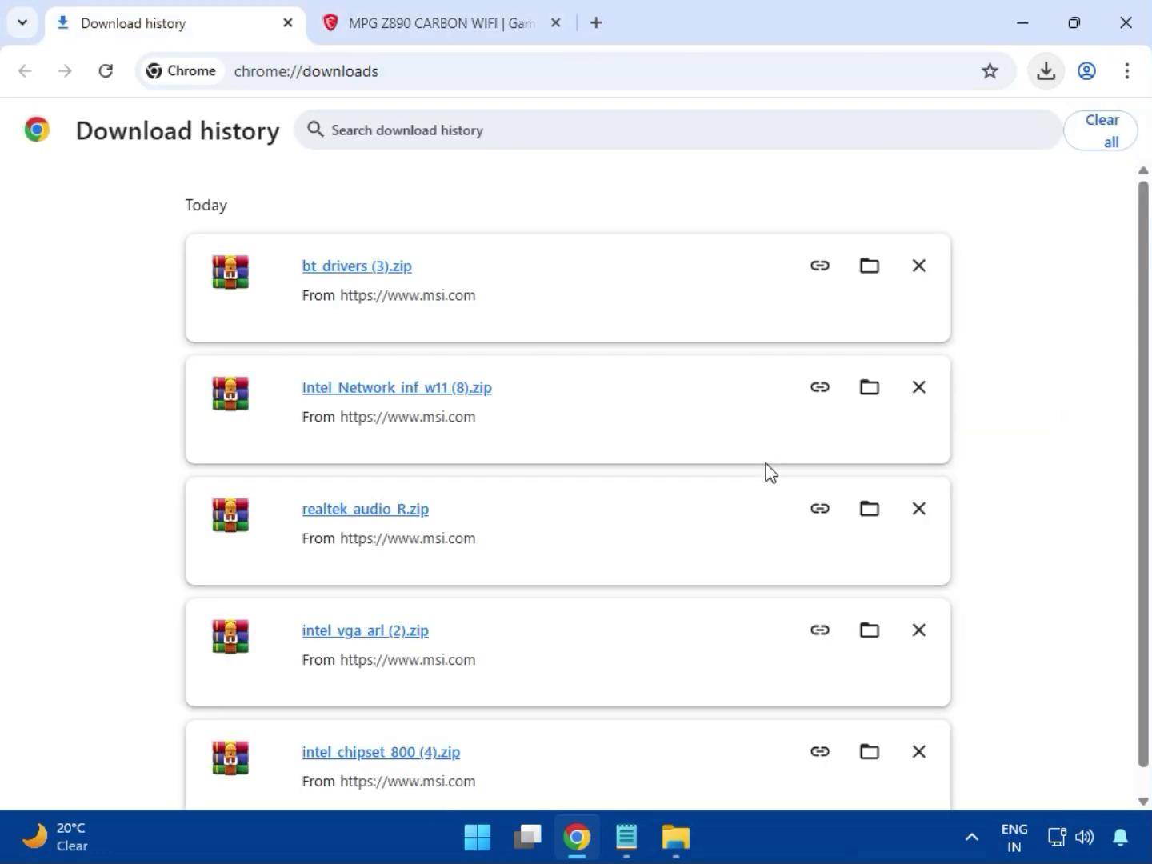
pyautogui.click(869, 265)
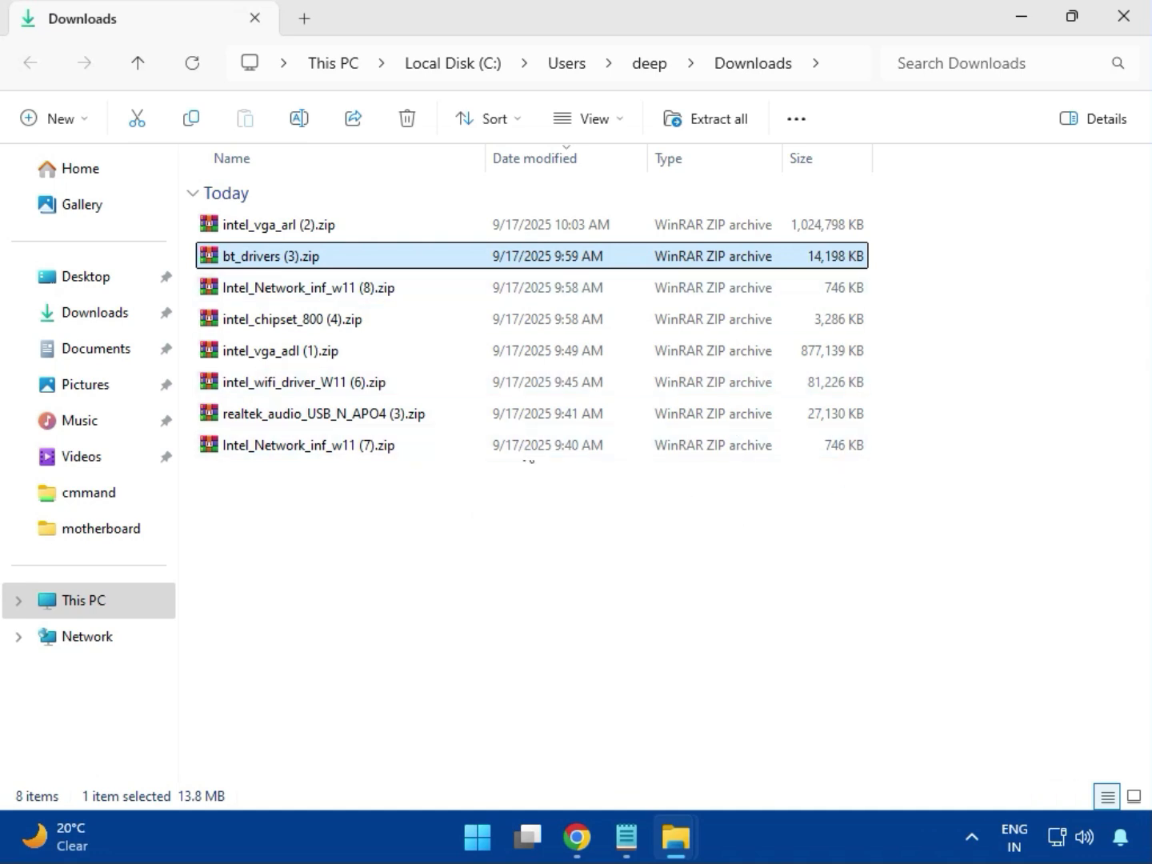
# - Open the intel_vga_arl (2).zip archive in WinRAR, dismiss the licence reminder and enter the Intel VGA Driver_32.0.101.6629 folder
pyautogui.press('Up')
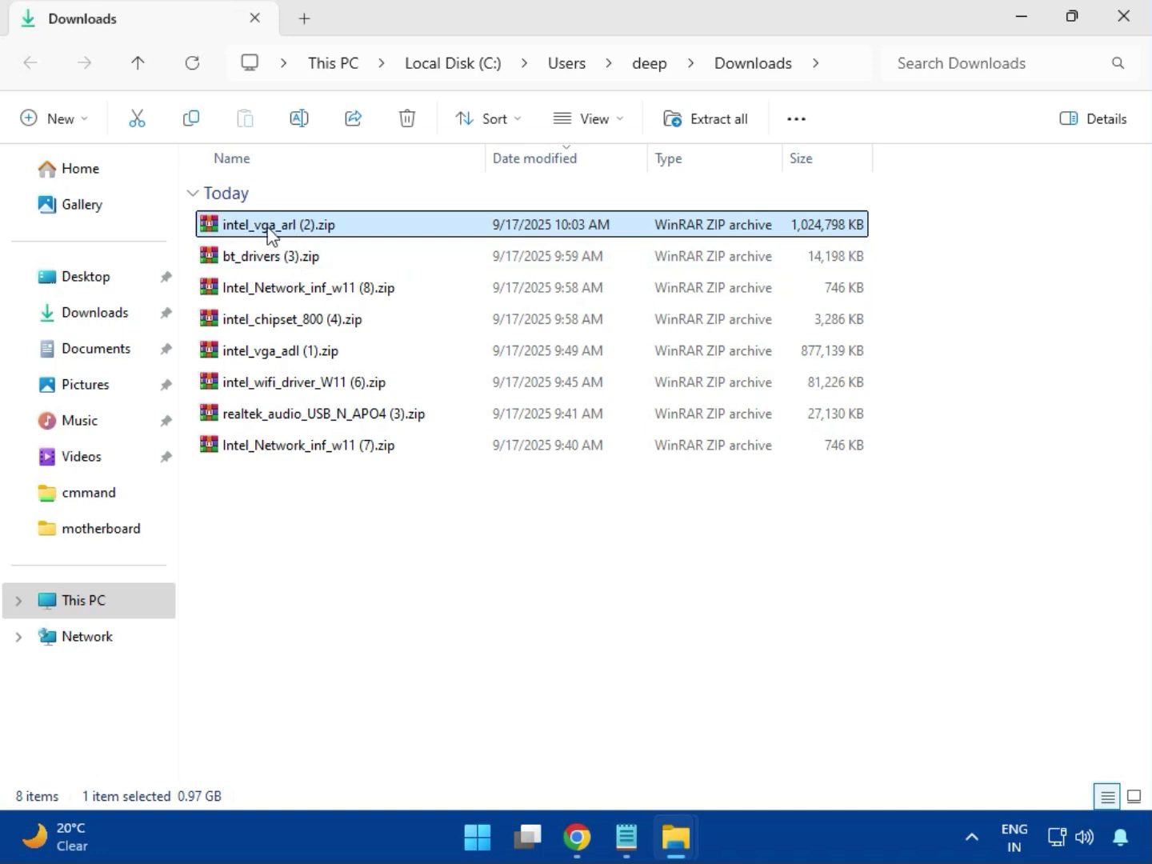
pyautogui.doubleClick(314, 230)
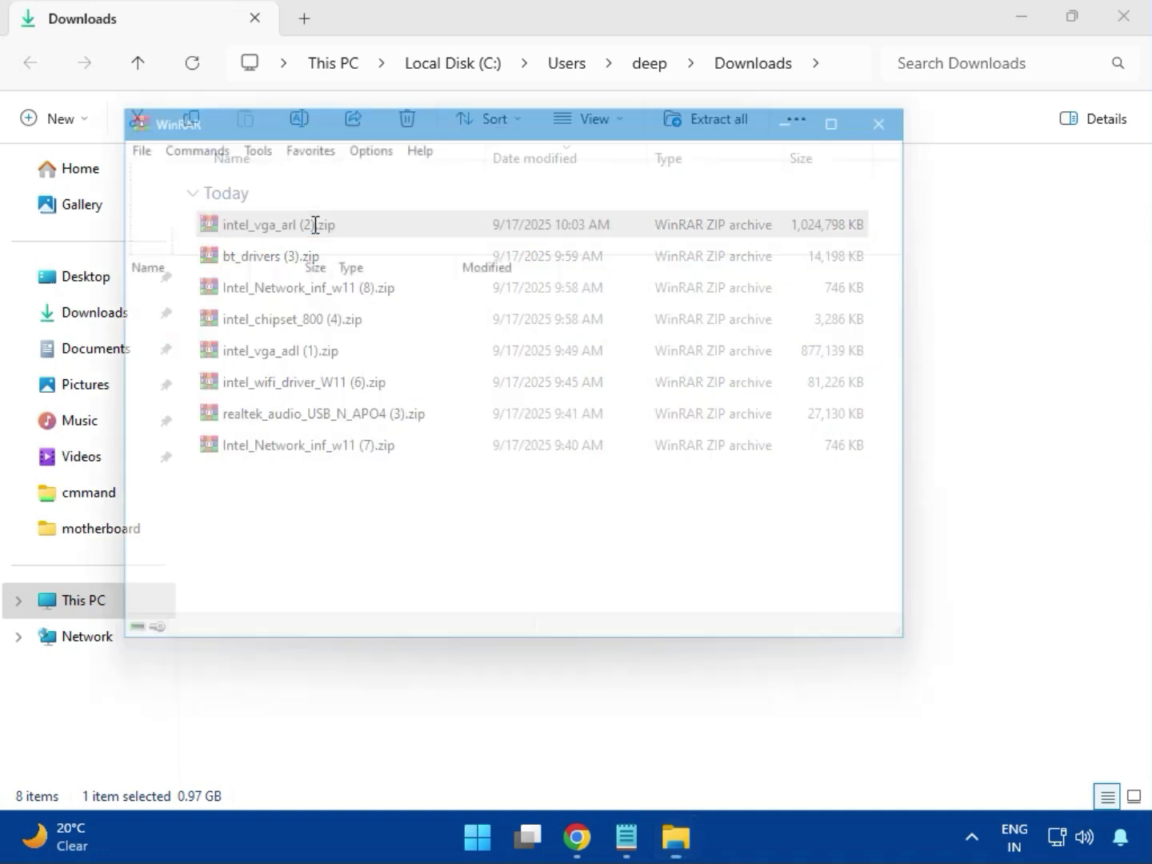
pyautogui.doubleClick(199, 305)
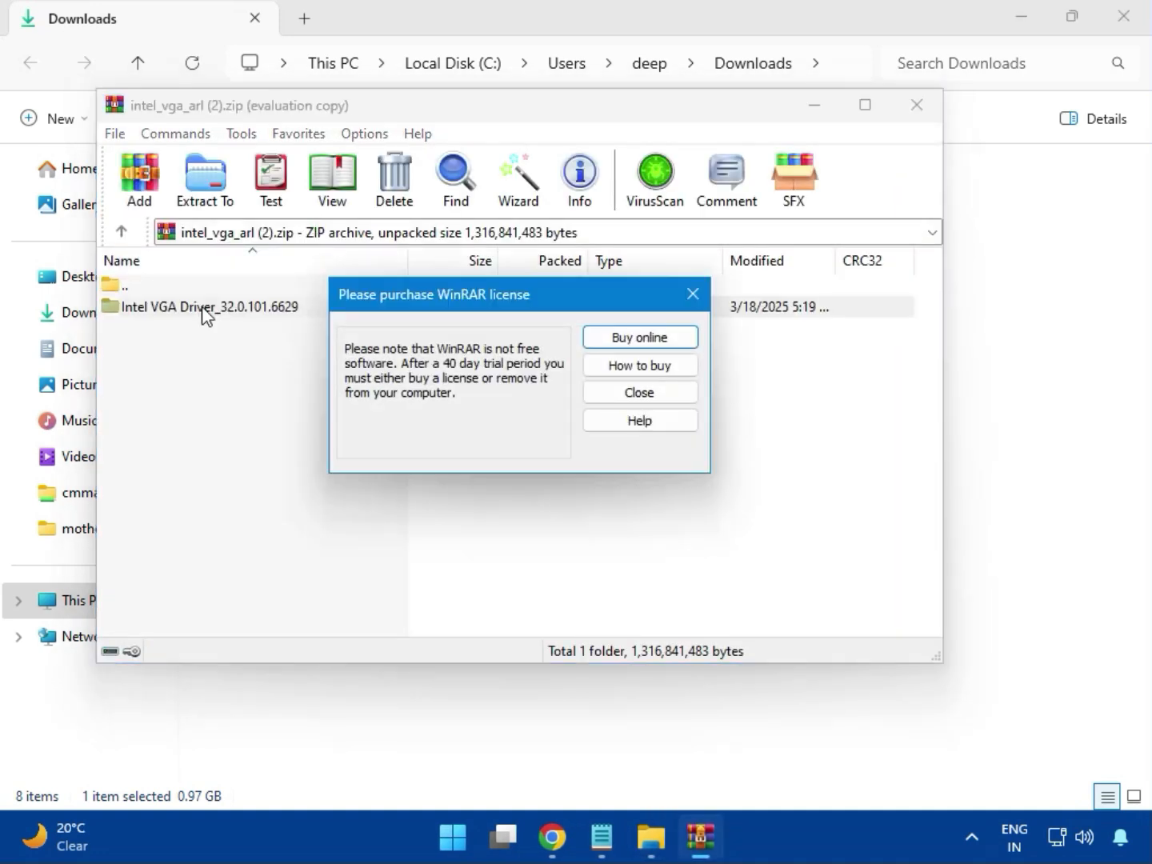
pyautogui.press('Escape')
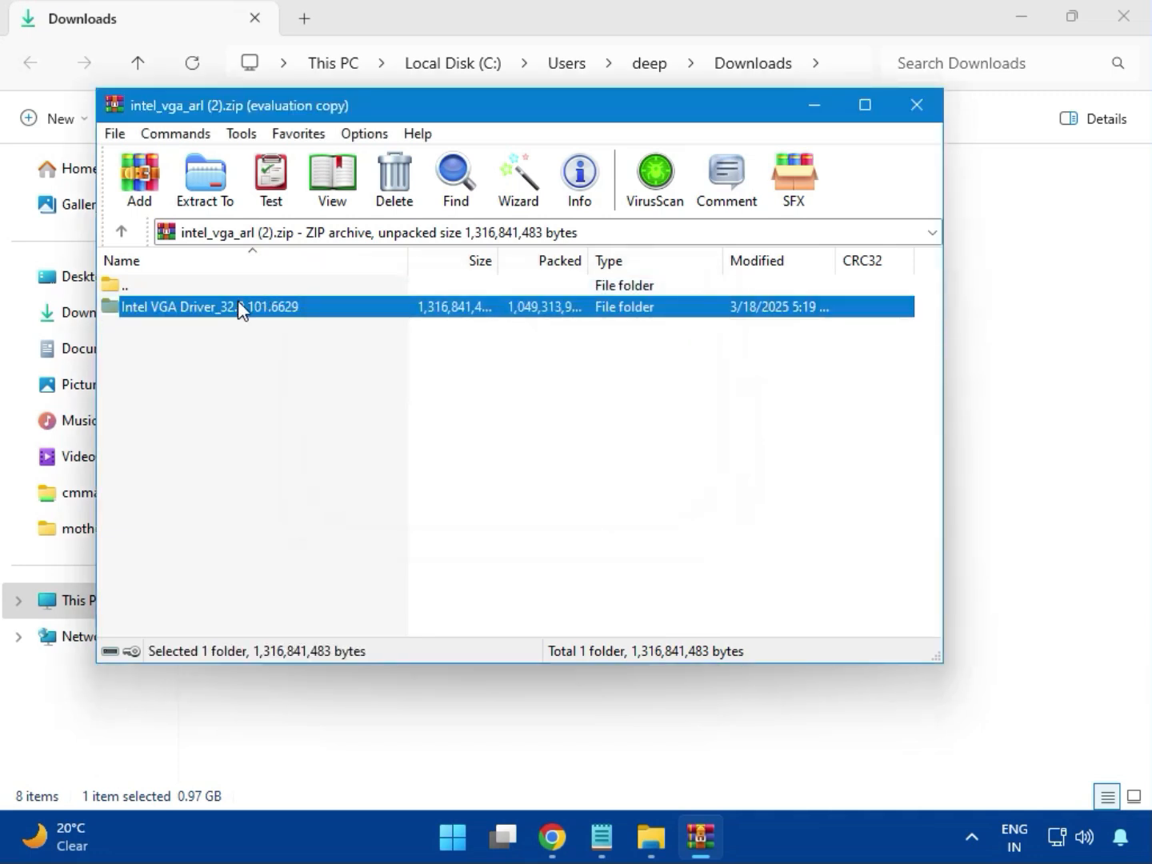
pyautogui.doubleClick(240, 312)
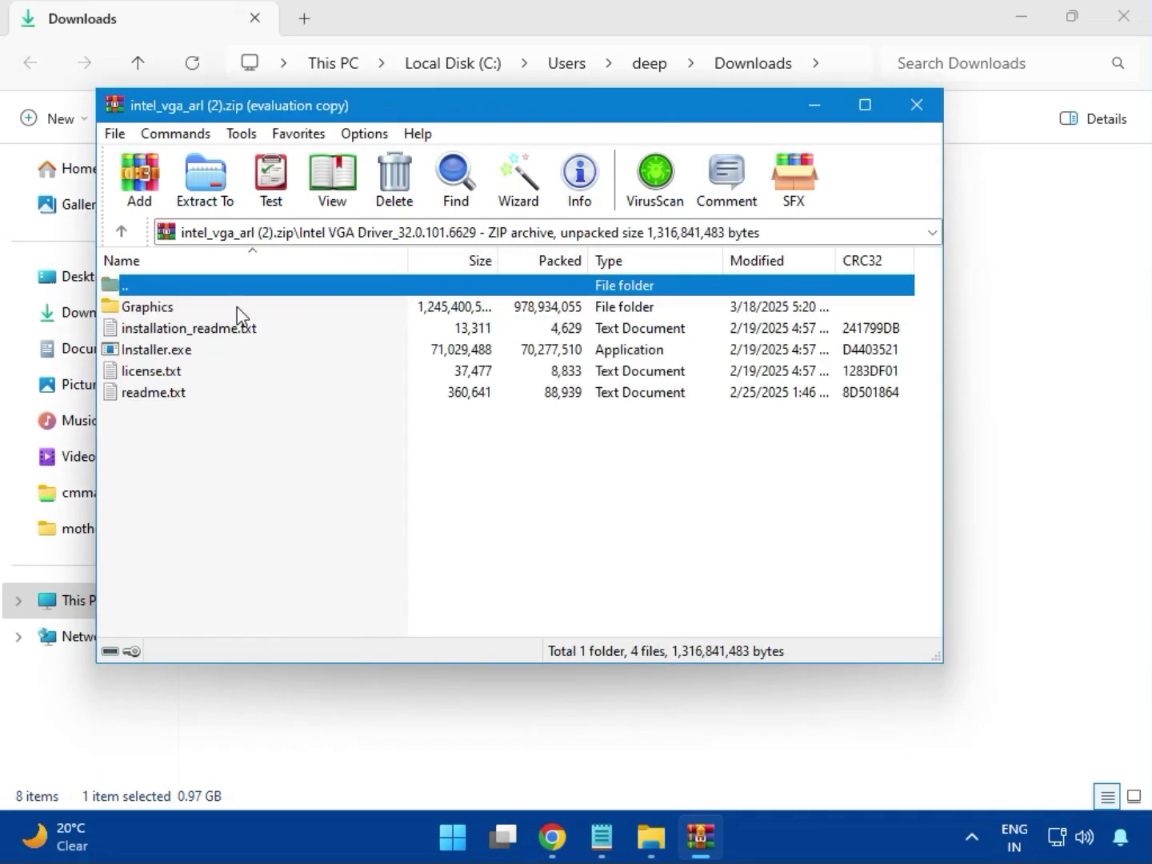
# - Try to install the Intel graphics driver with Installer.exe, allowing it to make changes, and close the installer and archive
pyautogui.click(181, 352)
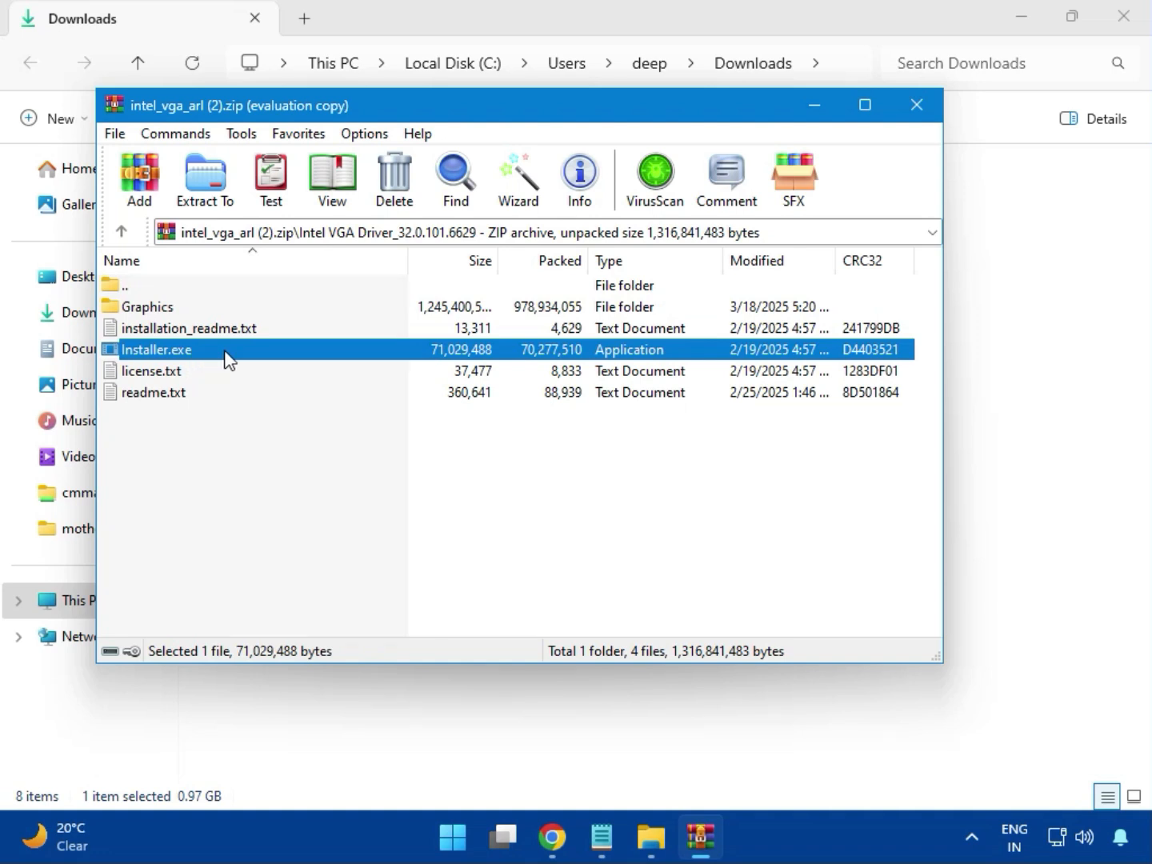
pyautogui.doubleClick(227, 351)
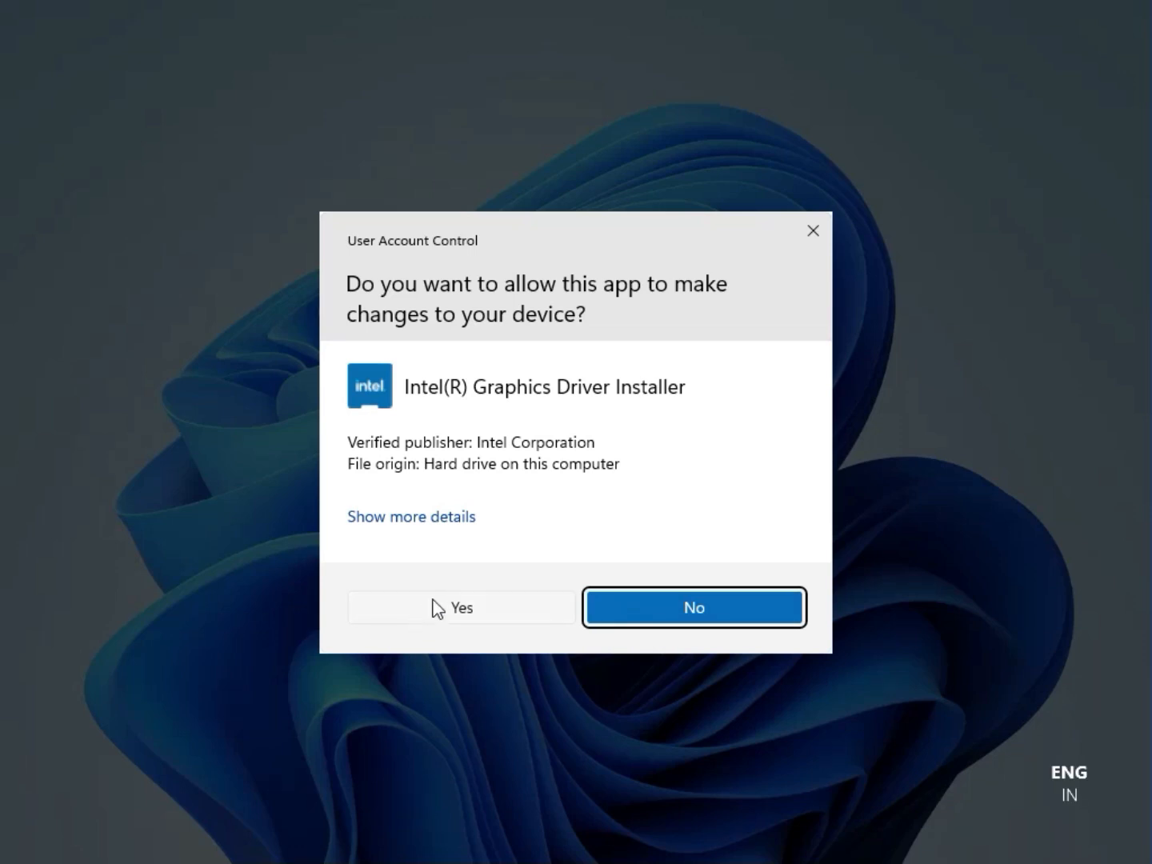
pyautogui.click(455, 608)
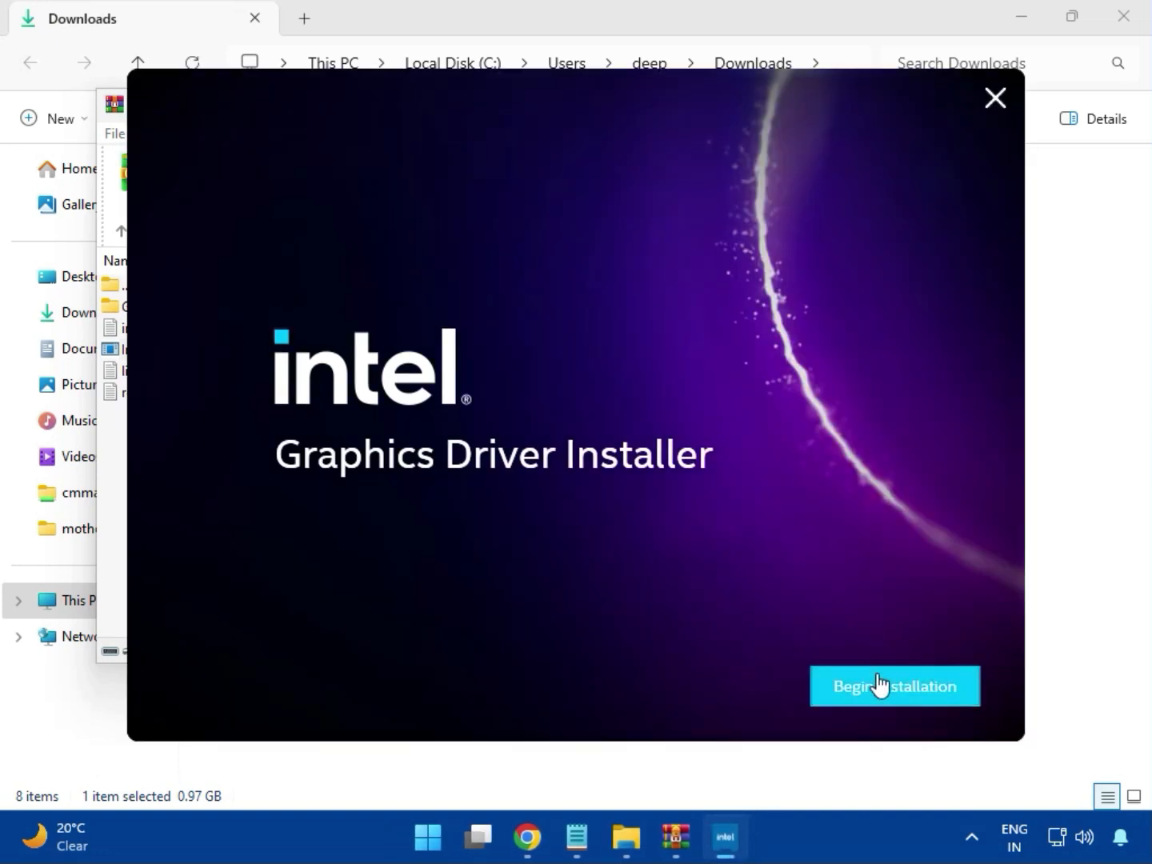
pyautogui.click(878, 685)
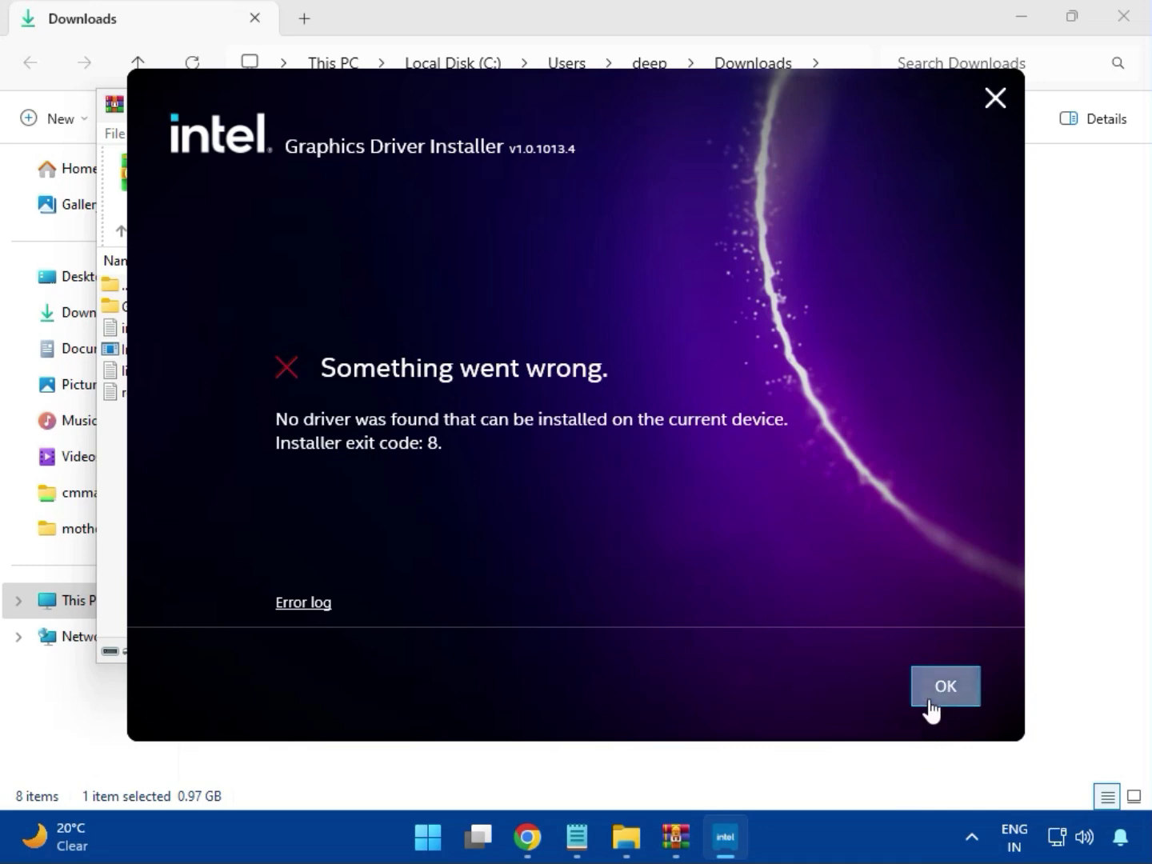
pyautogui.click(933, 702)
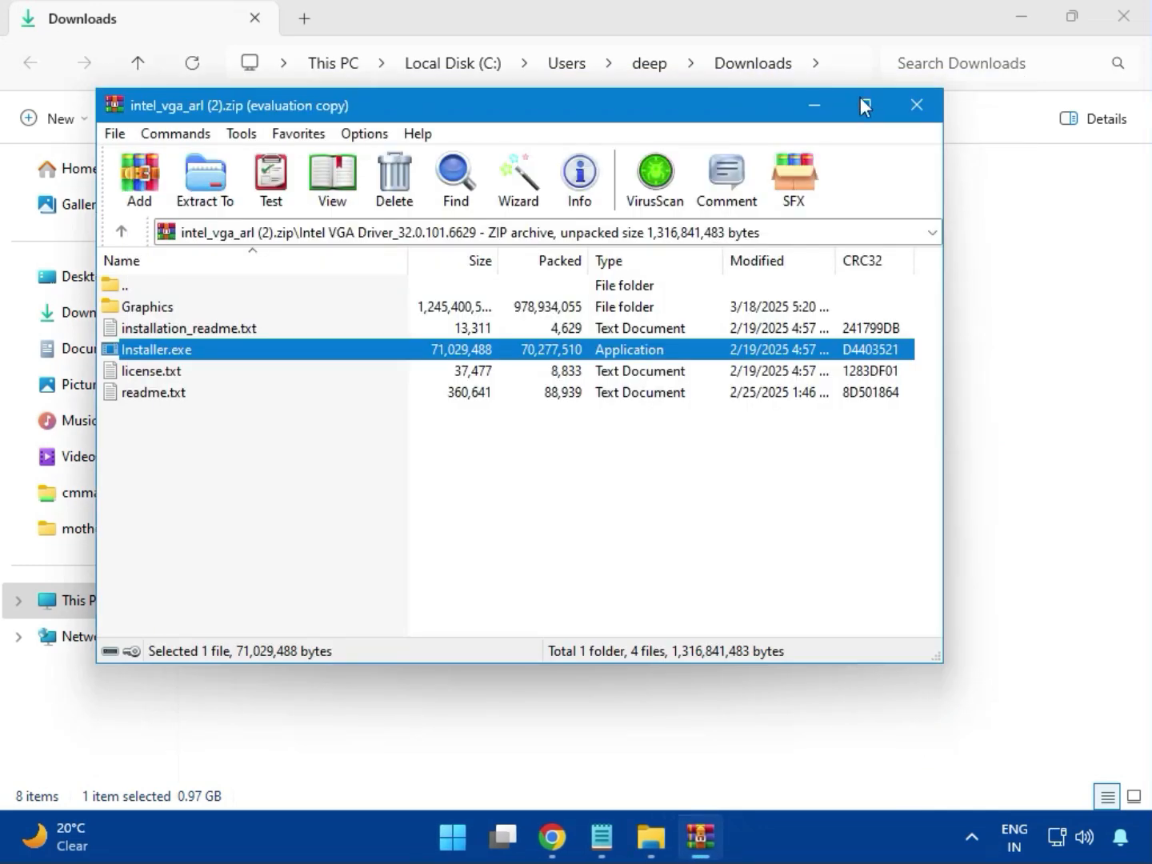
pyautogui.click(911, 101)
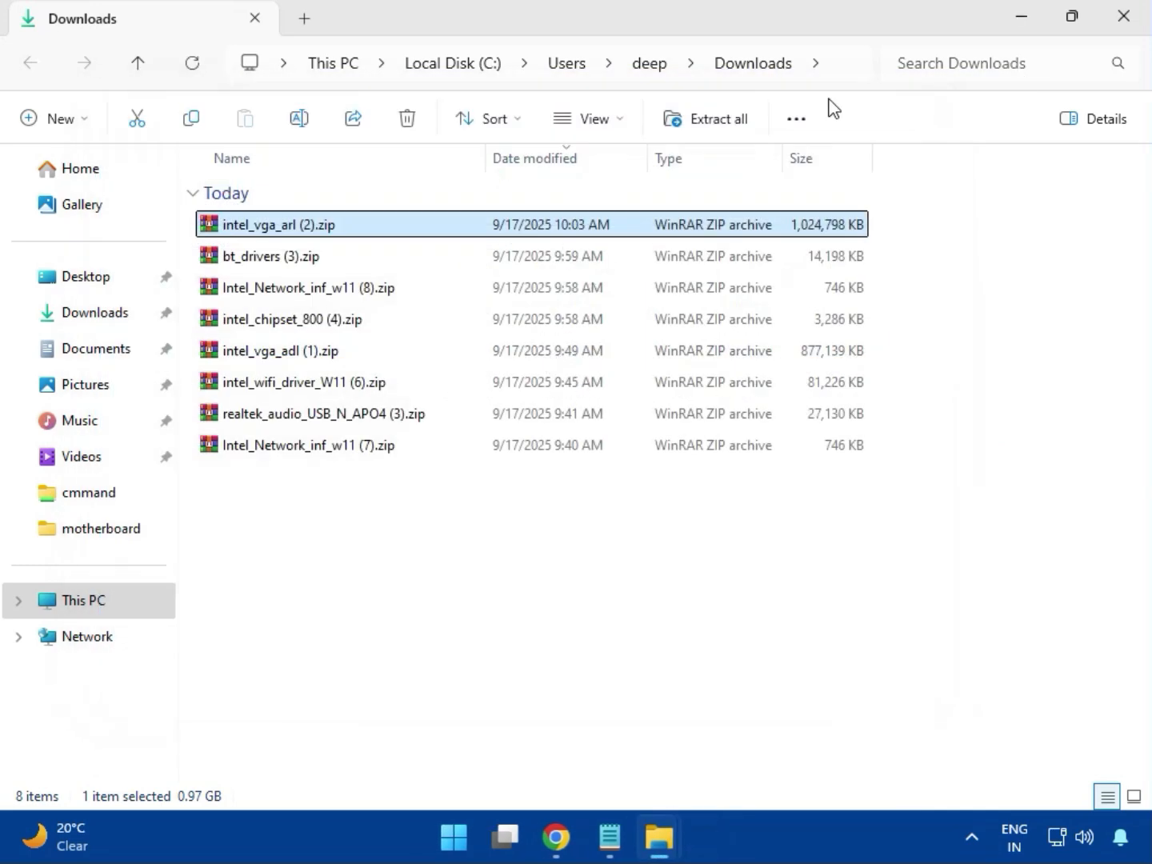
# - Open the bt_drivers (3).zip archive in WinRAR, dismiss the WinRAR pop-up window and enter the Intel BlueTooth Driver_23.70.0.2 folder
pyautogui.click(240, 258)
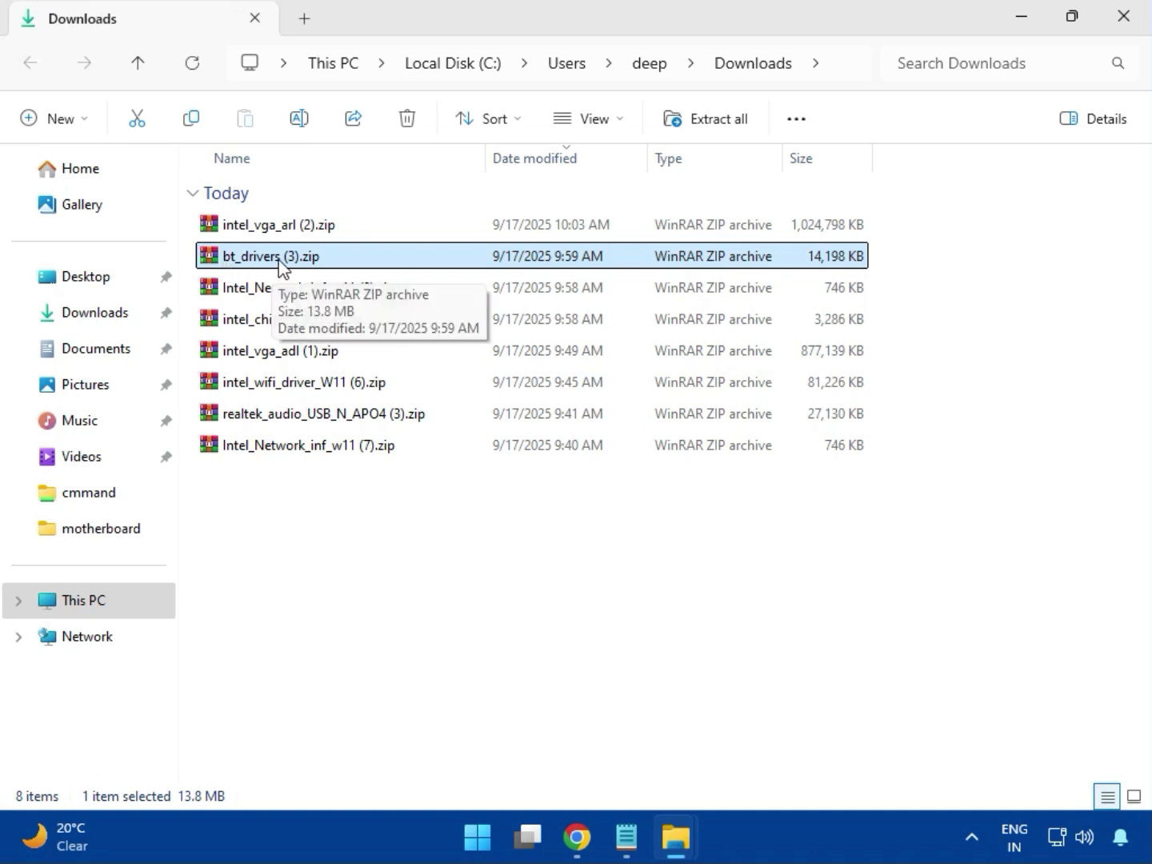
pyautogui.doubleClick(277, 259)
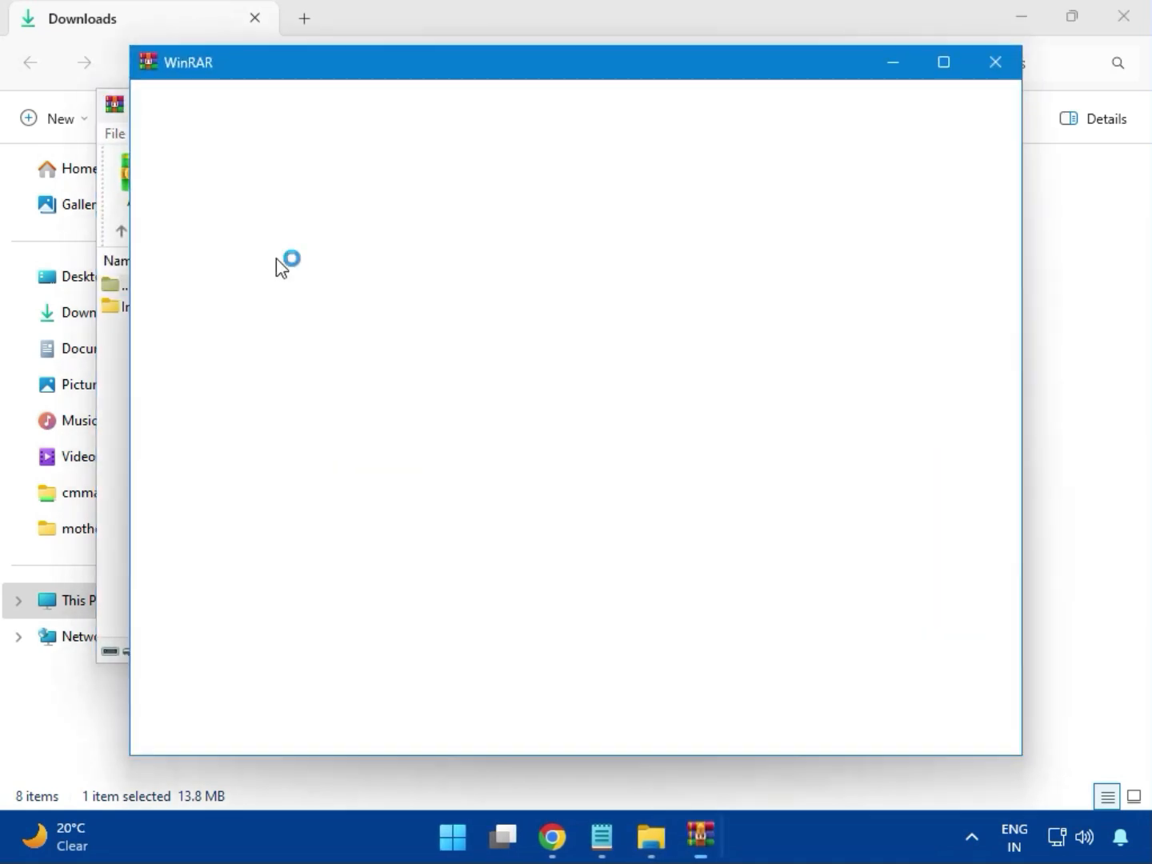
pyautogui.click(996, 61)
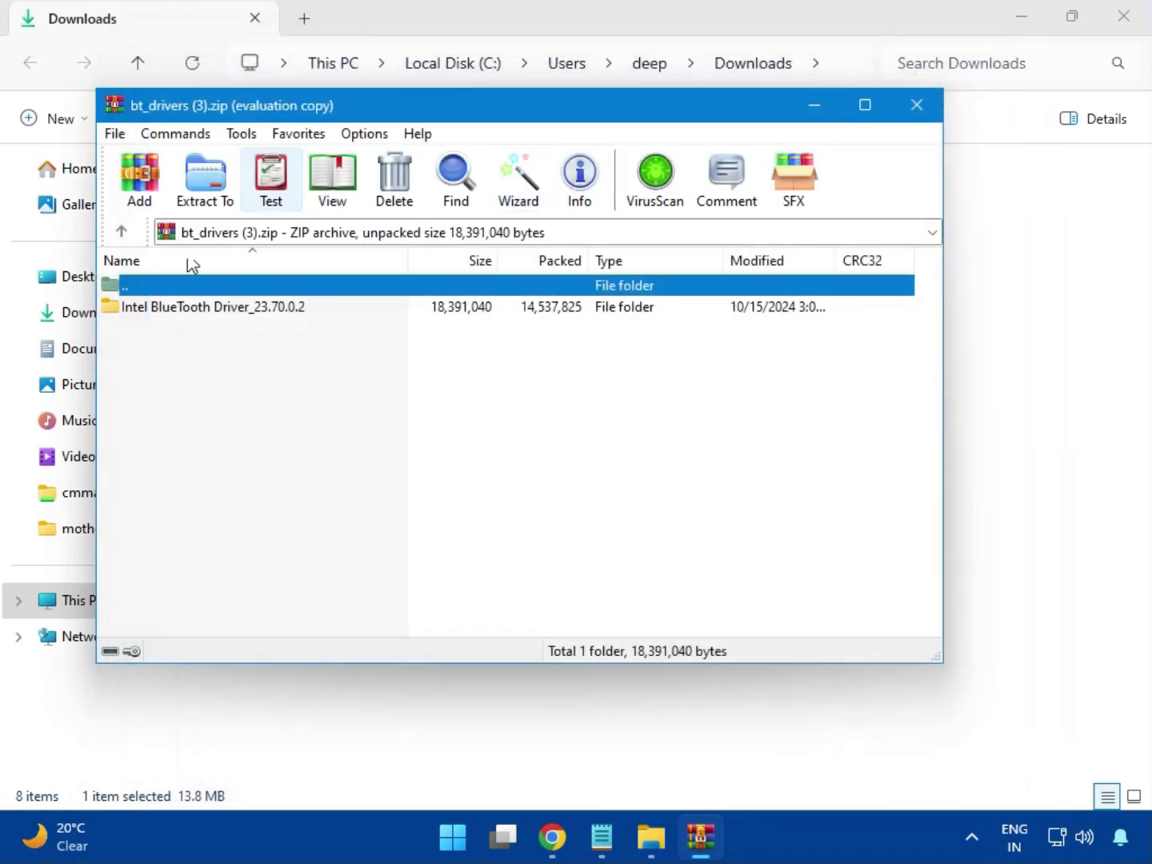
pyautogui.click(171, 308)
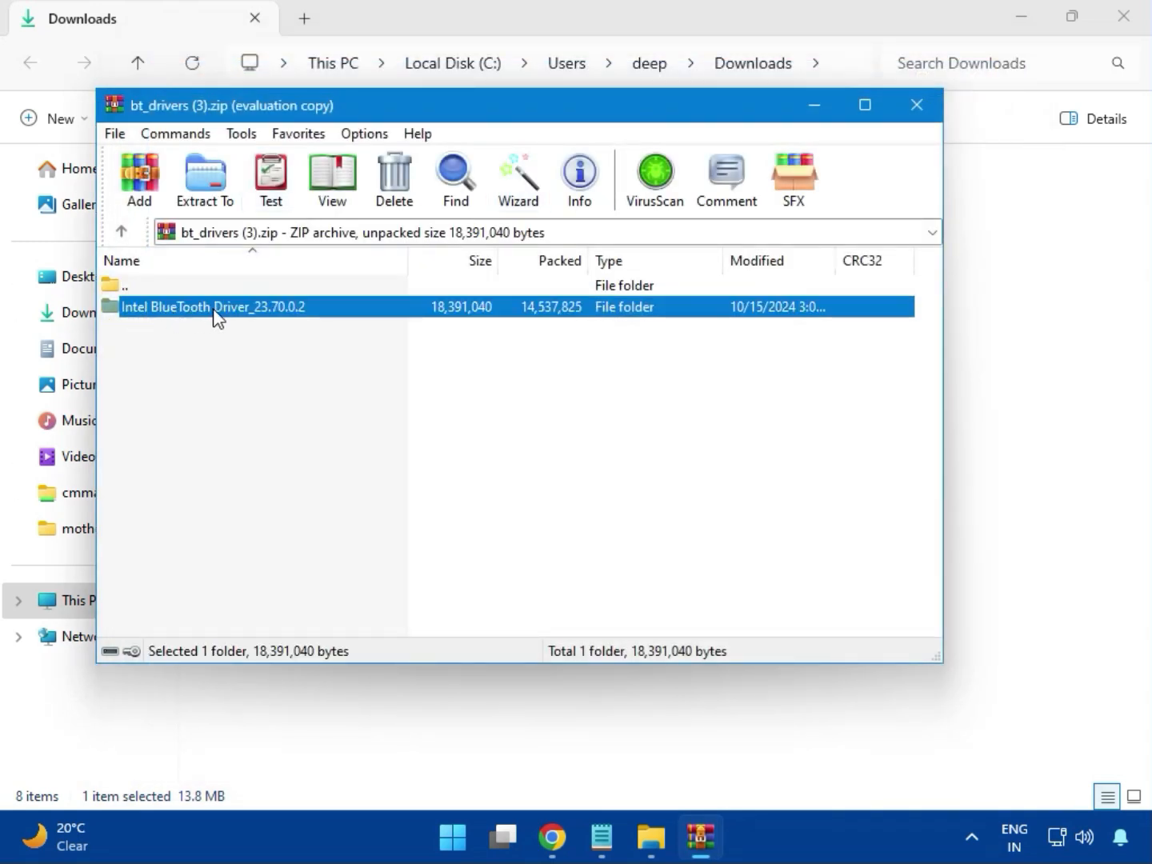
pyautogui.doubleClick(213, 309)
# - Install Intel Wireless Bluetooth from Intel Bluetooth.msi with the licence accepted and the Typical setup type, allowing changes, and close the archive
pyautogui.doubleClick(194, 317)
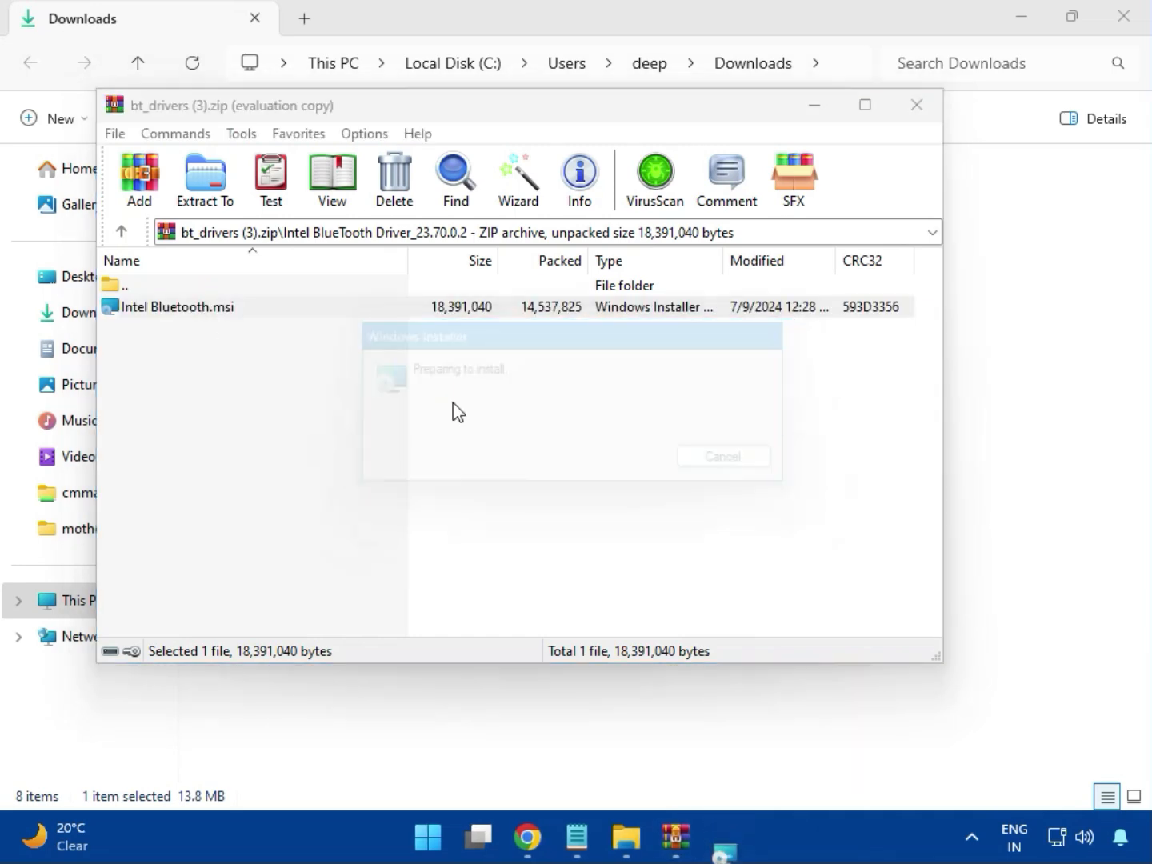
pyautogui.click(692, 591)
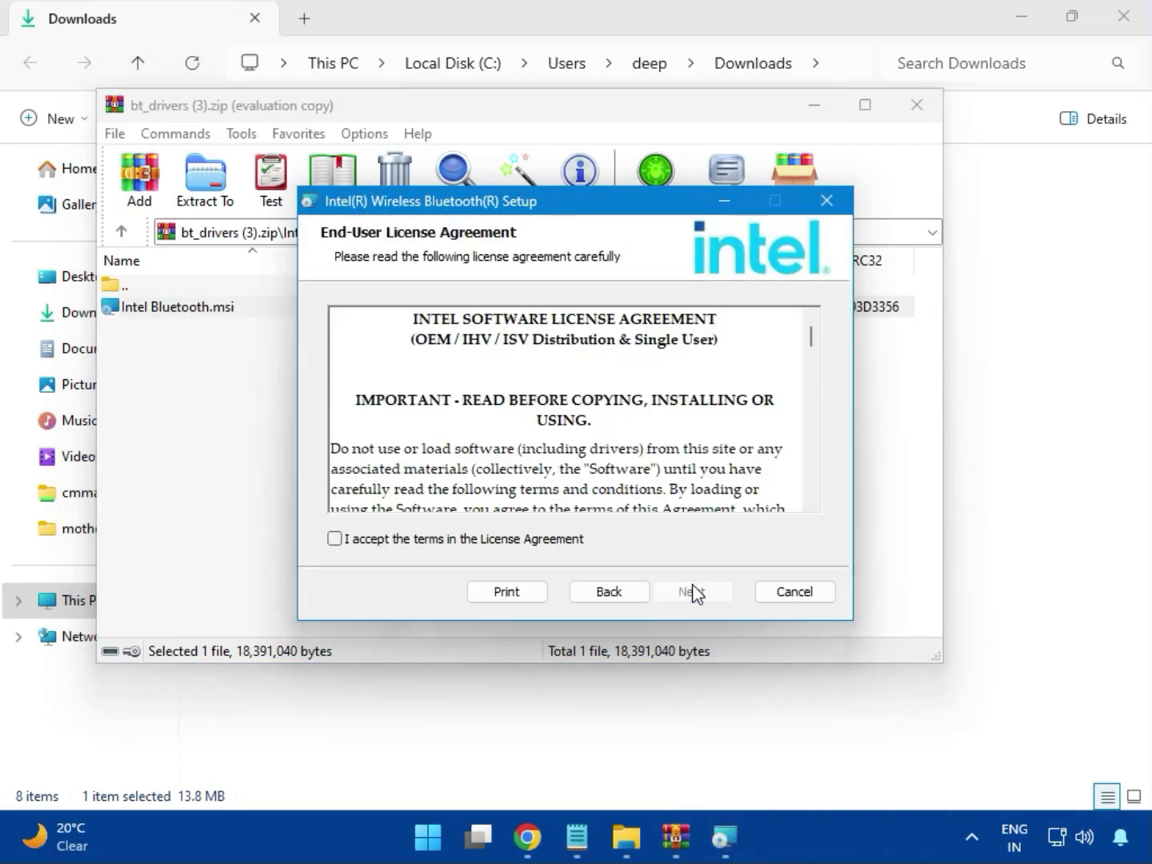
pyautogui.click(412, 543)
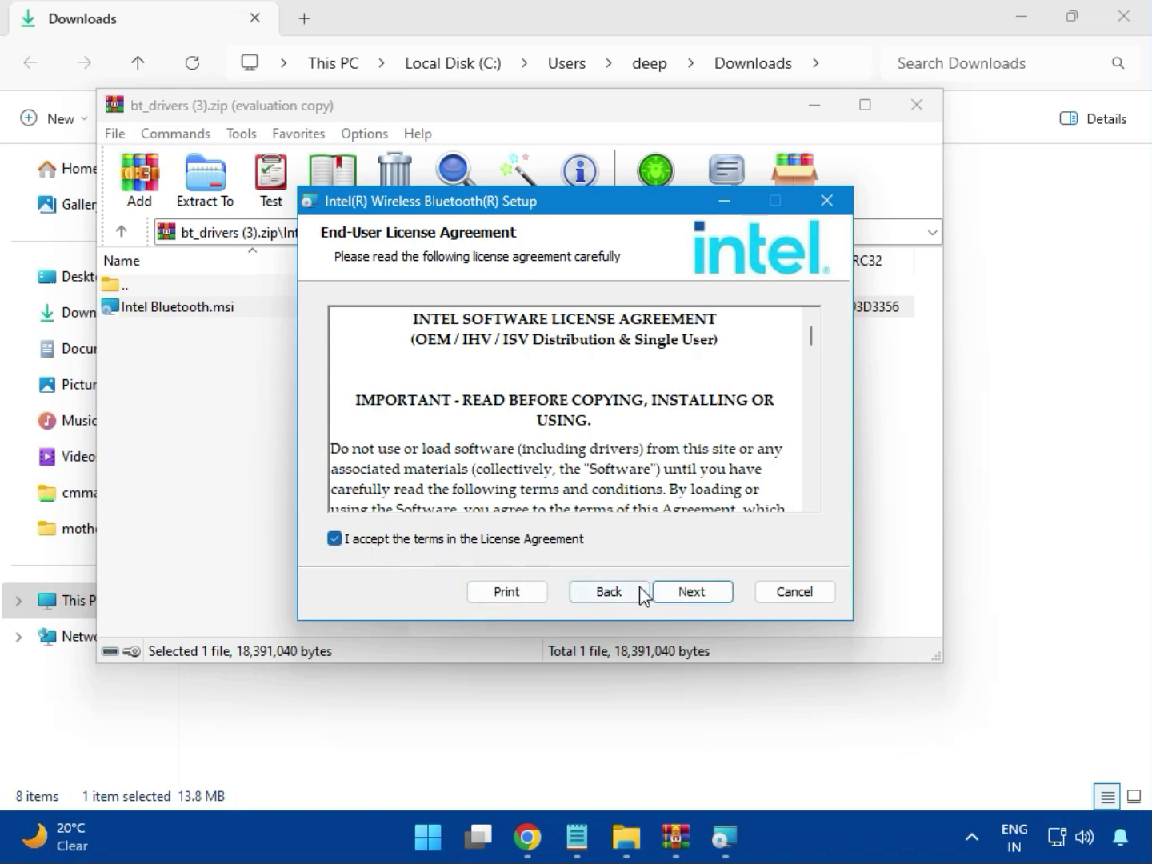
pyautogui.click(687, 596)
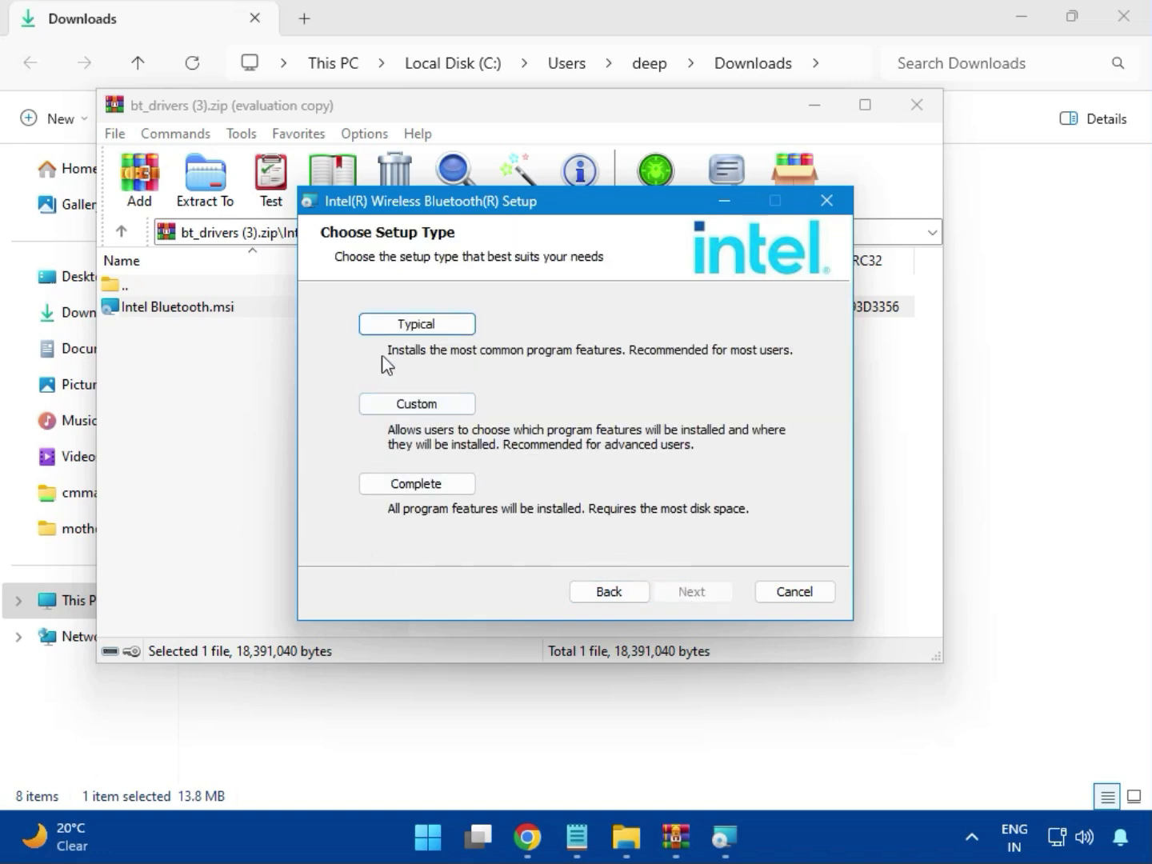
pyautogui.click(397, 325)
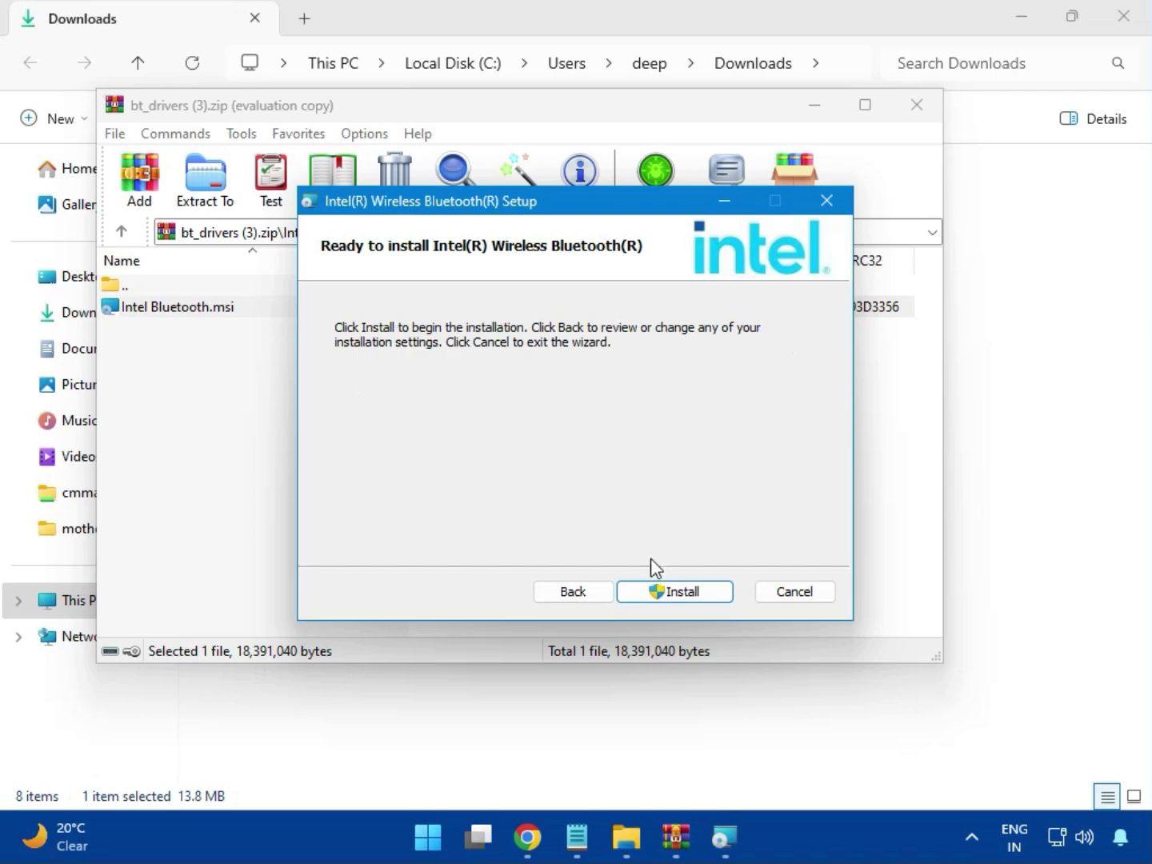
pyautogui.click(663, 595)
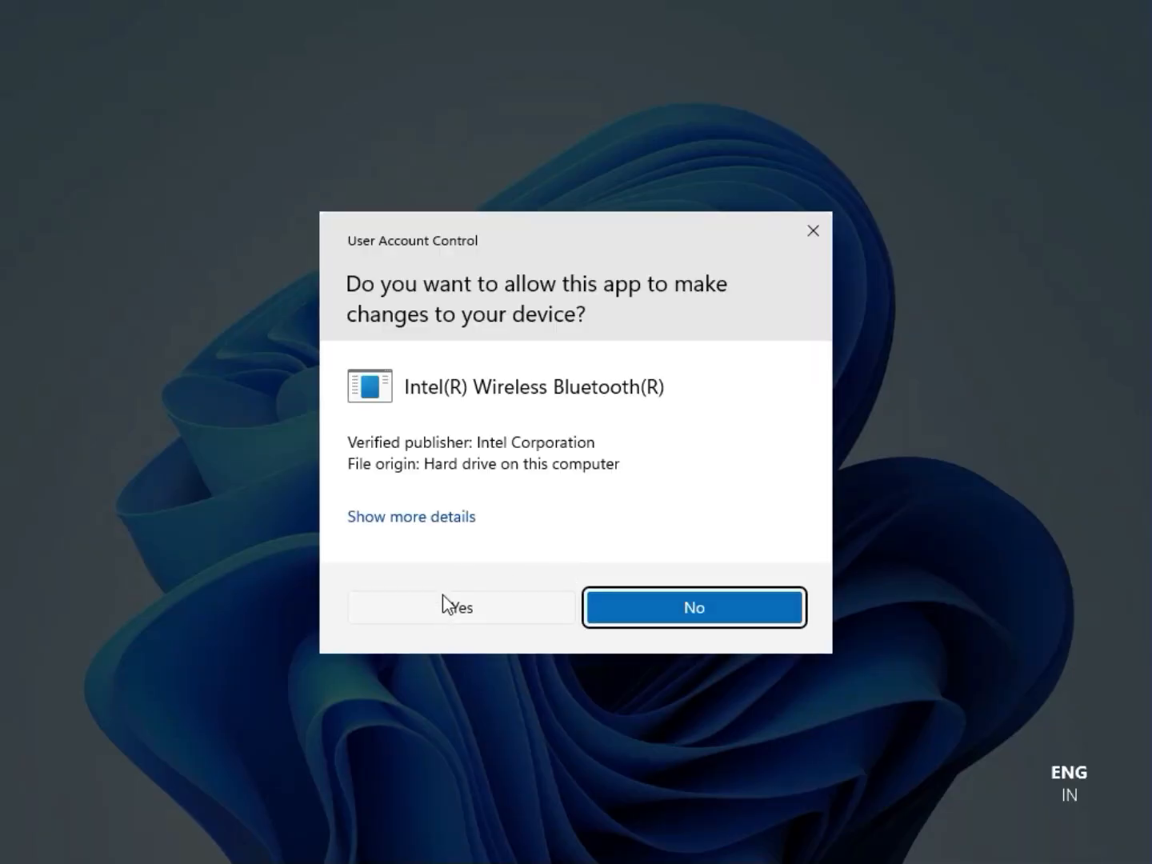
pyautogui.click(443, 593)
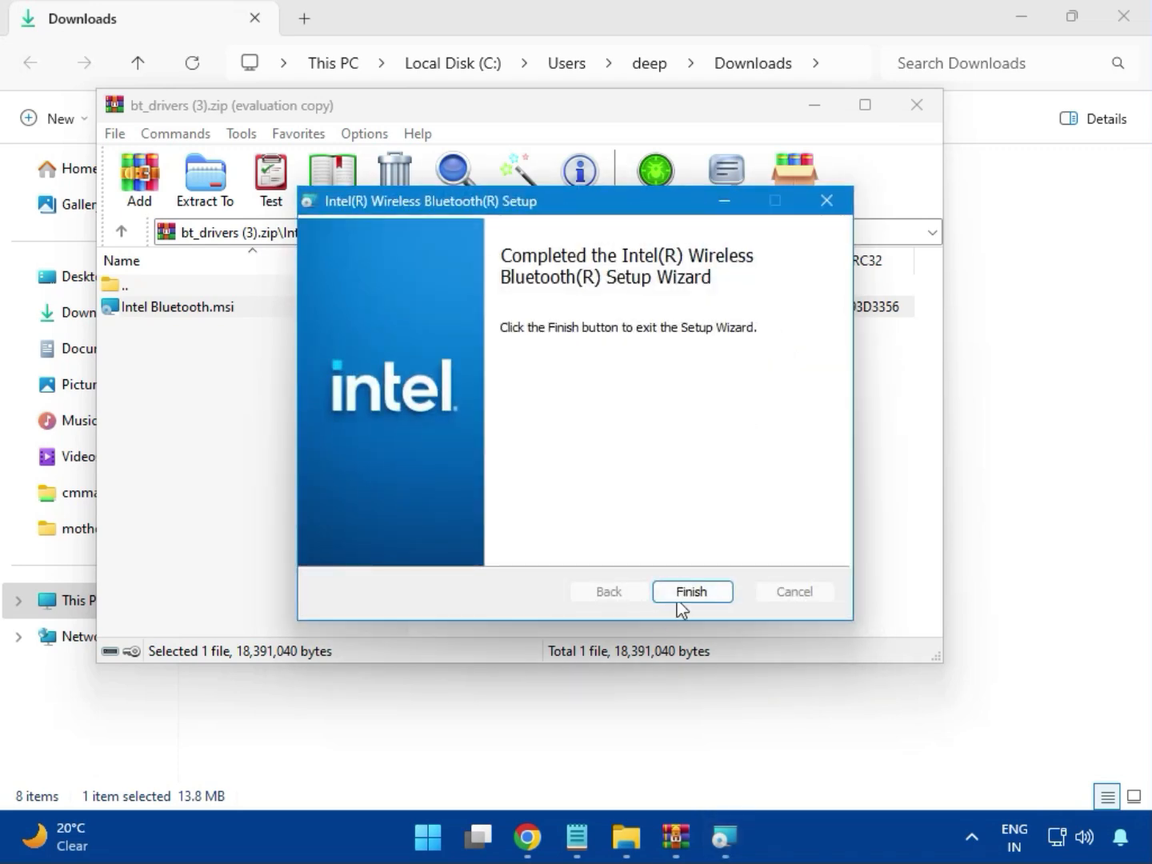
pyautogui.click(687, 595)
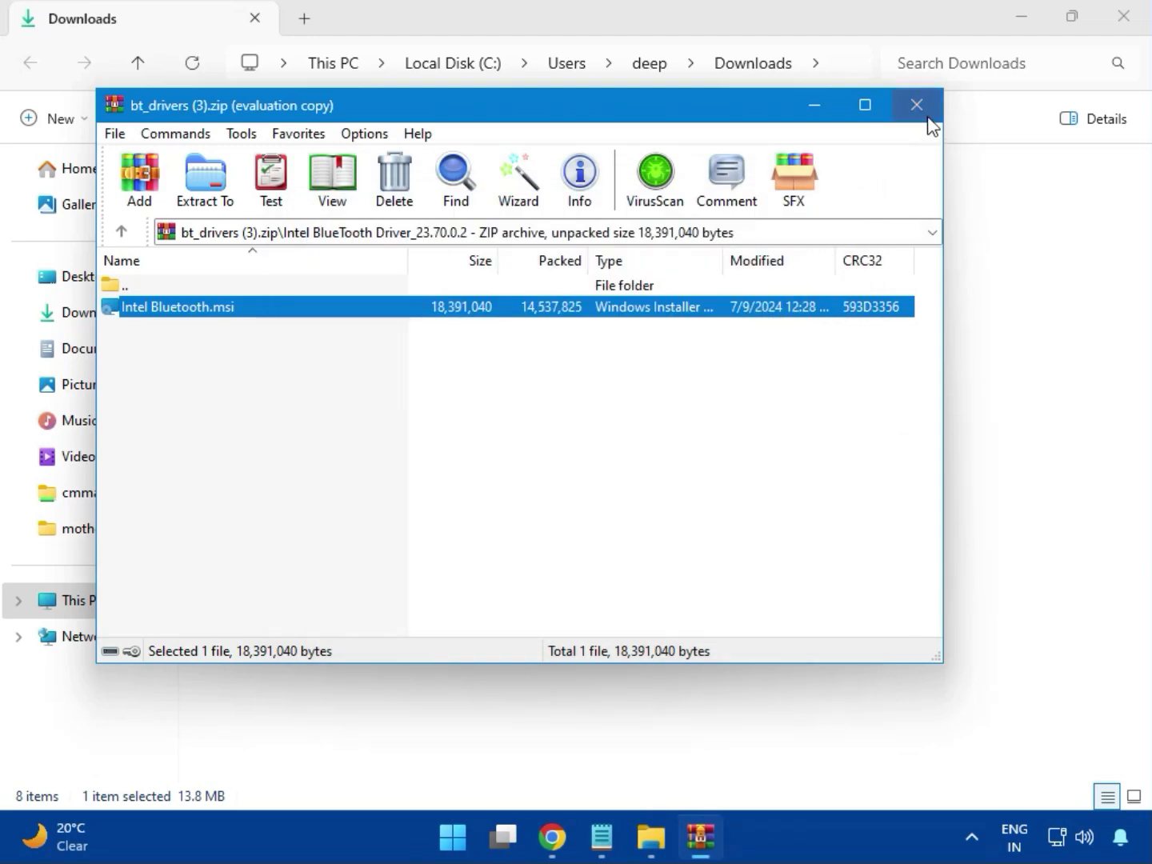
pyautogui.click(930, 122)
# - Open the Intel_Network_inf_w11 (8).zip archive and enter its W11 folder
pyautogui.click(301, 298)
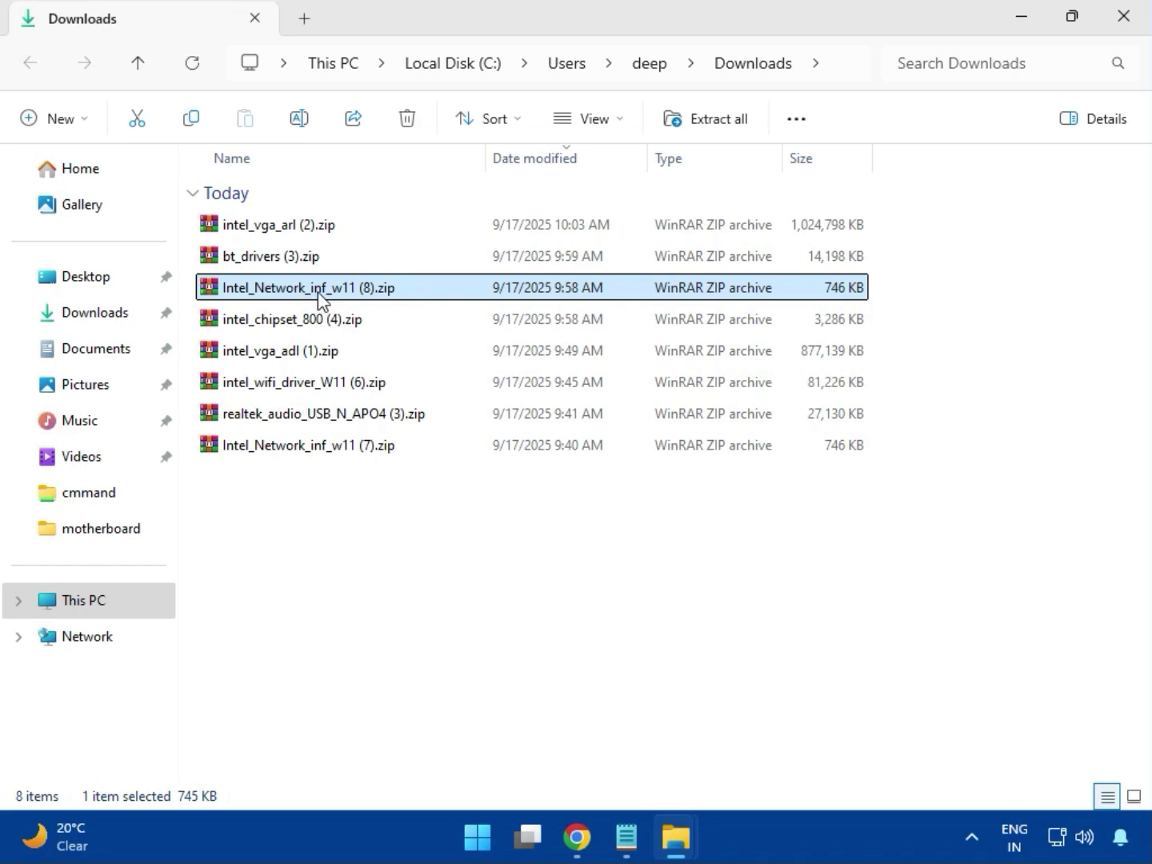
pyautogui.doubleClick(320, 291)
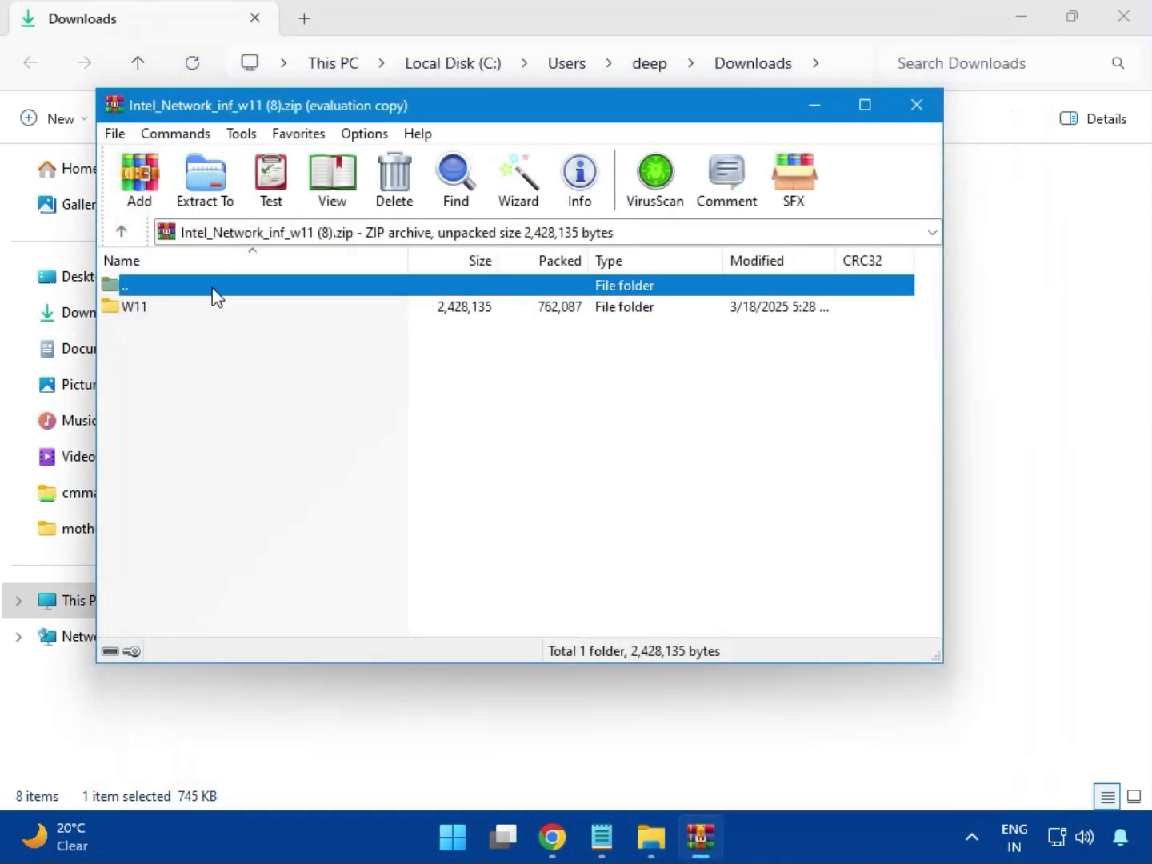
pyautogui.click(143, 312)
pyautogui.doubleClick(146, 312)
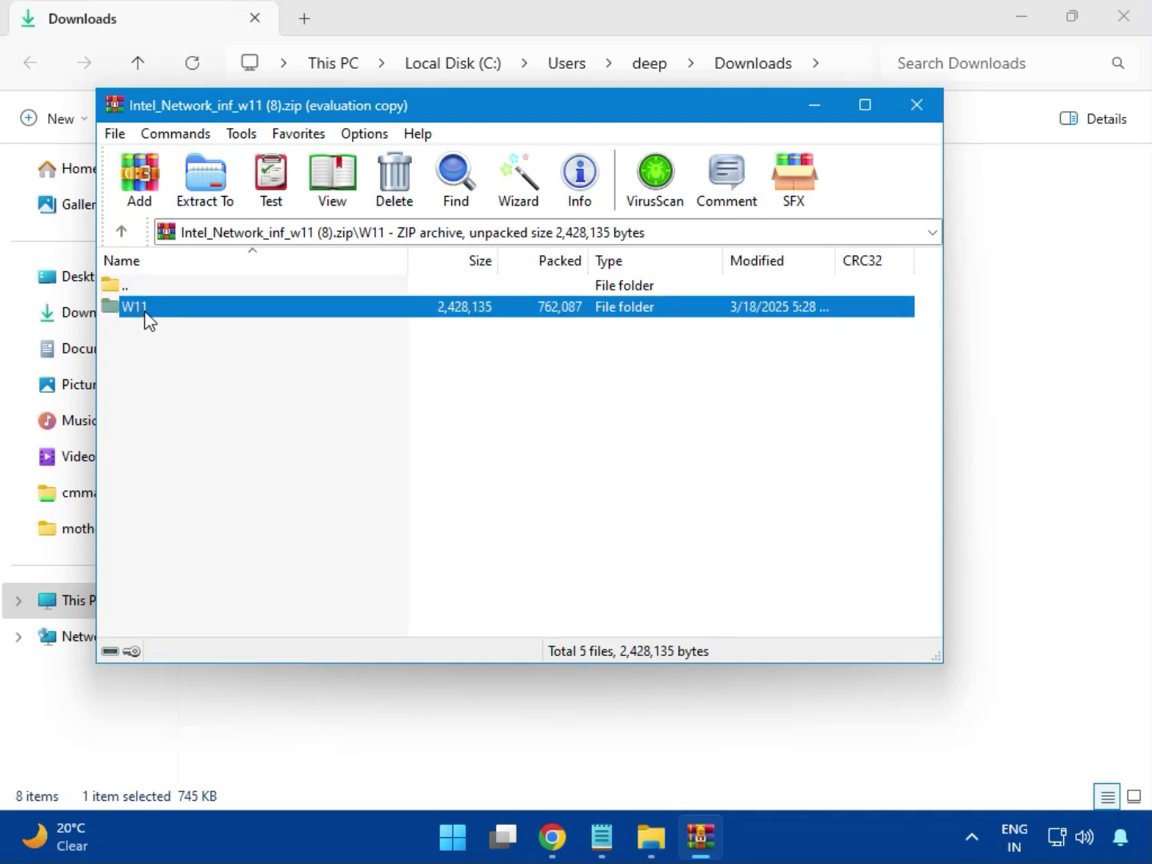
# - Try to install the Intel network driver with MSI SetupDrv64.exe, allowing it to make changes, and close the installer and archive
pyautogui.doubleClick(215, 393)
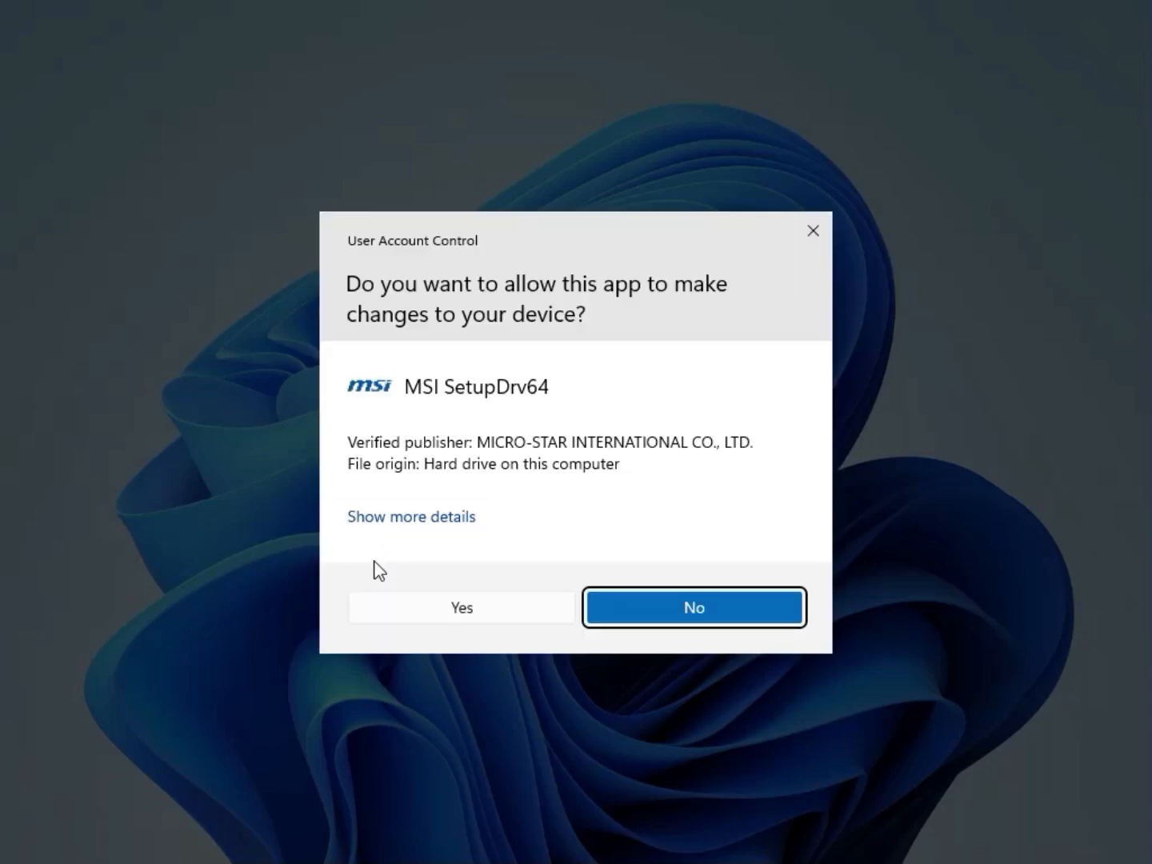
pyautogui.click(429, 593)
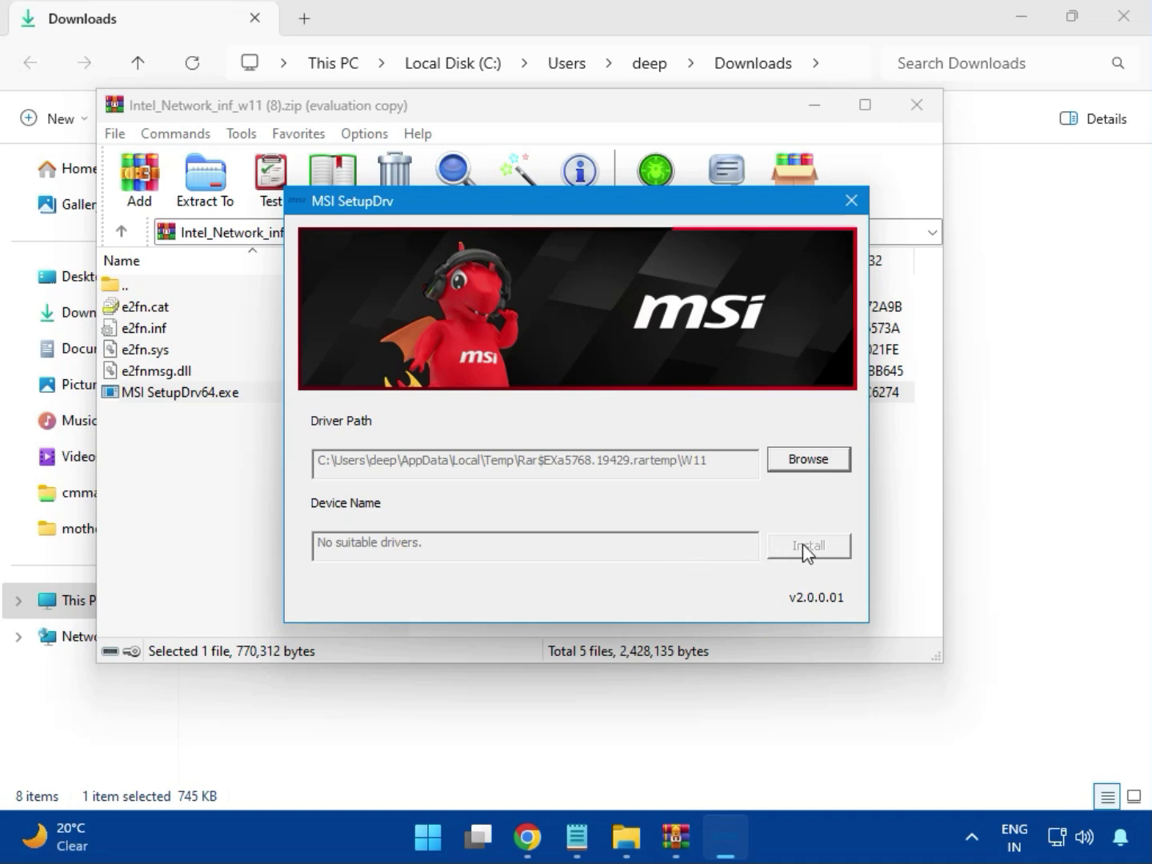
pyautogui.click(852, 200)
pyautogui.click(914, 111)
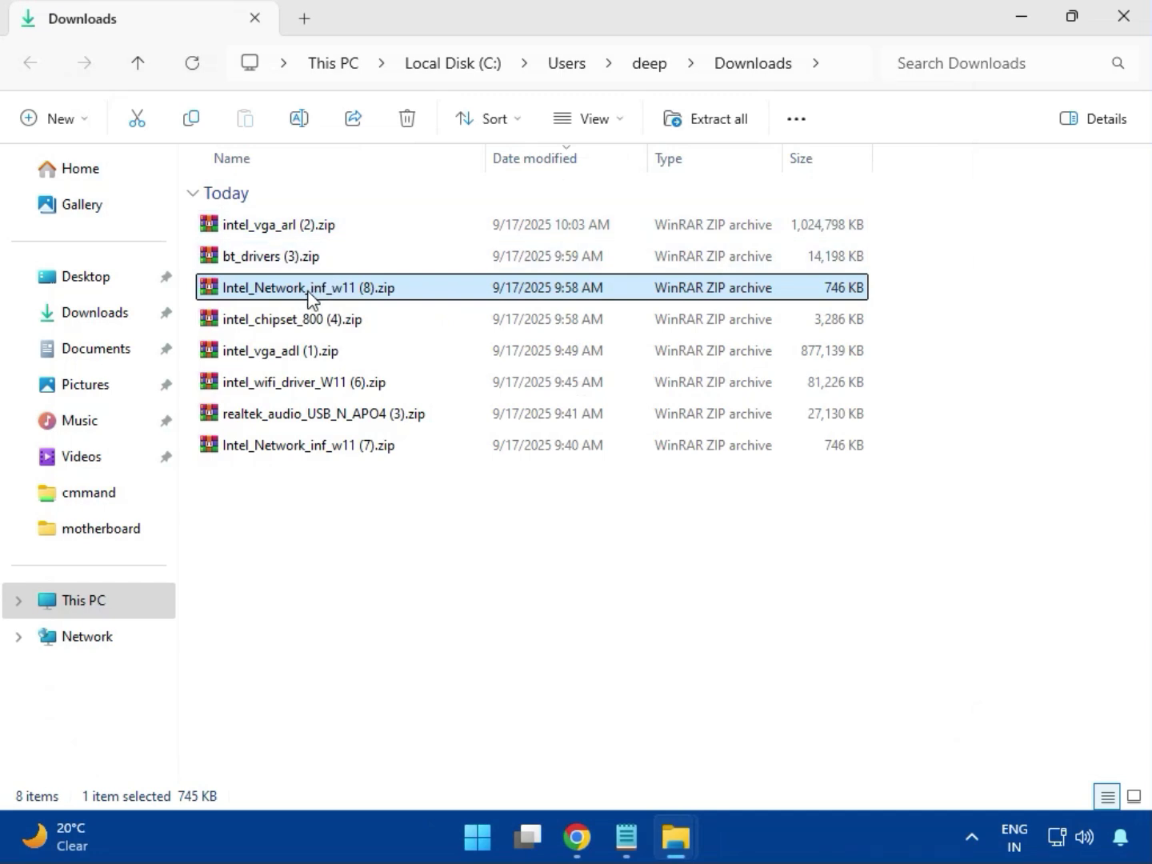
# - Open the intel_chipset_800 (4).zip archive, dismiss the licence reminder and enter the Intel Chipset Driver_10.1.20062.8627 folder
pyautogui.click(269, 327)
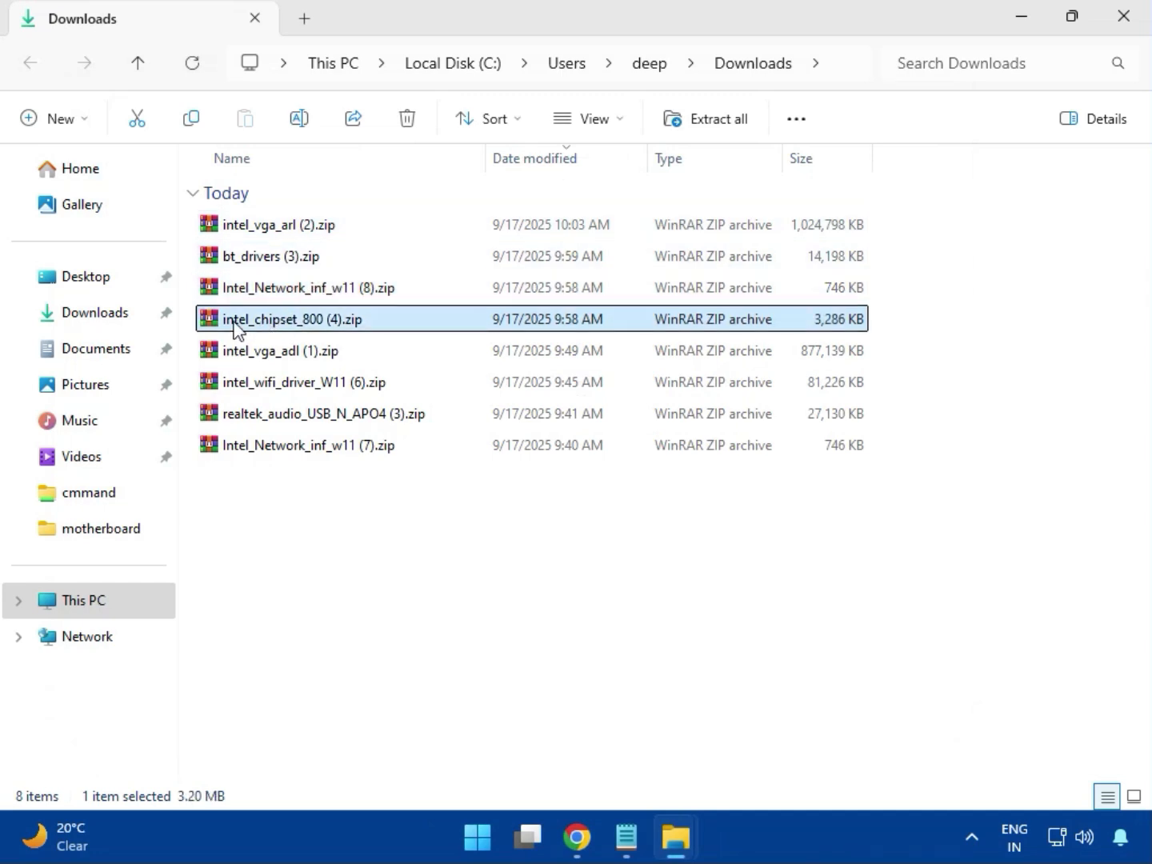
pyautogui.doubleClick(327, 329)
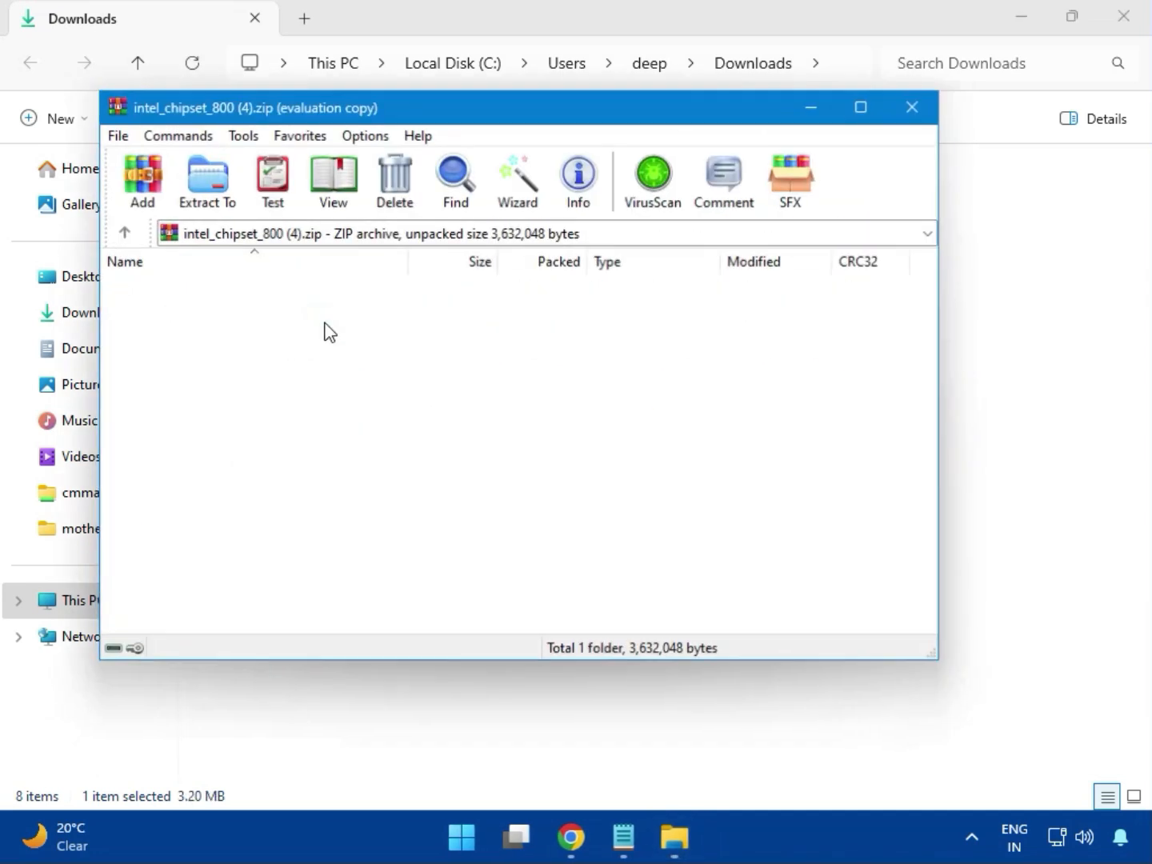
pyautogui.click(116, 312)
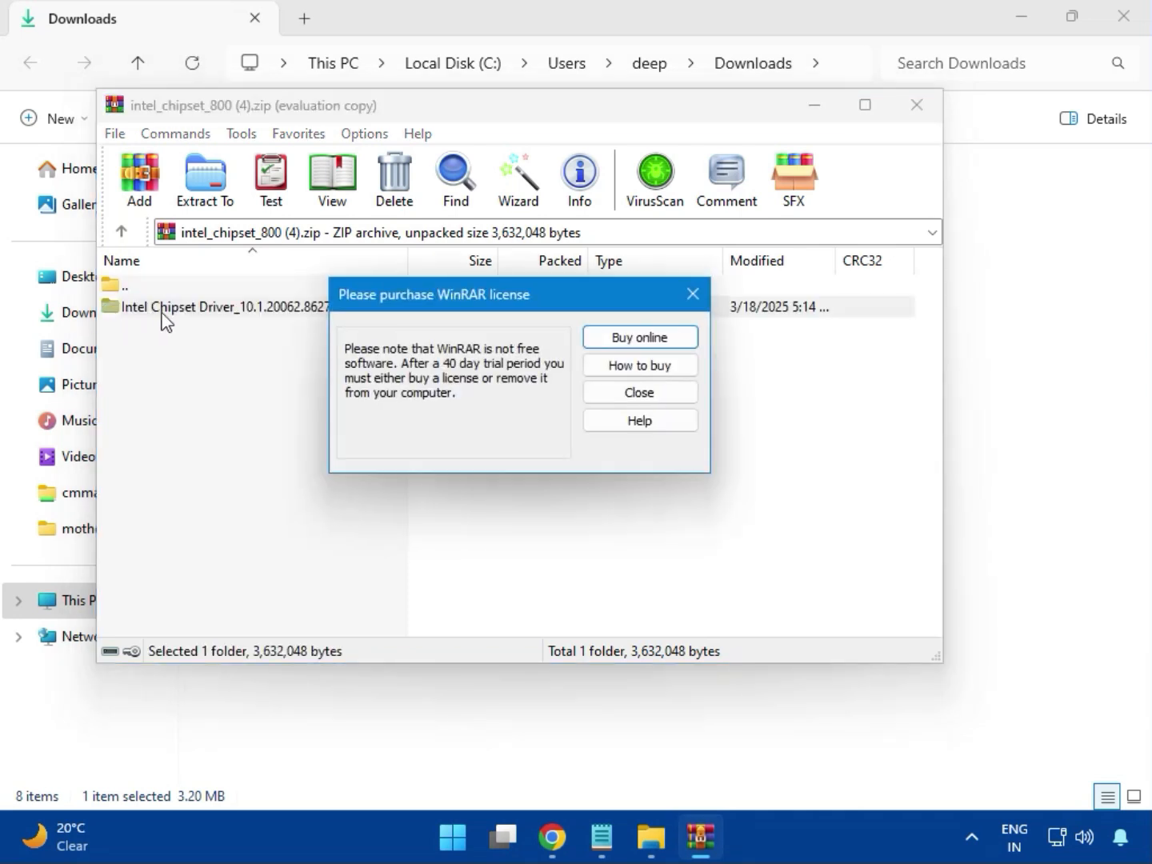
pyautogui.click(693, 293)
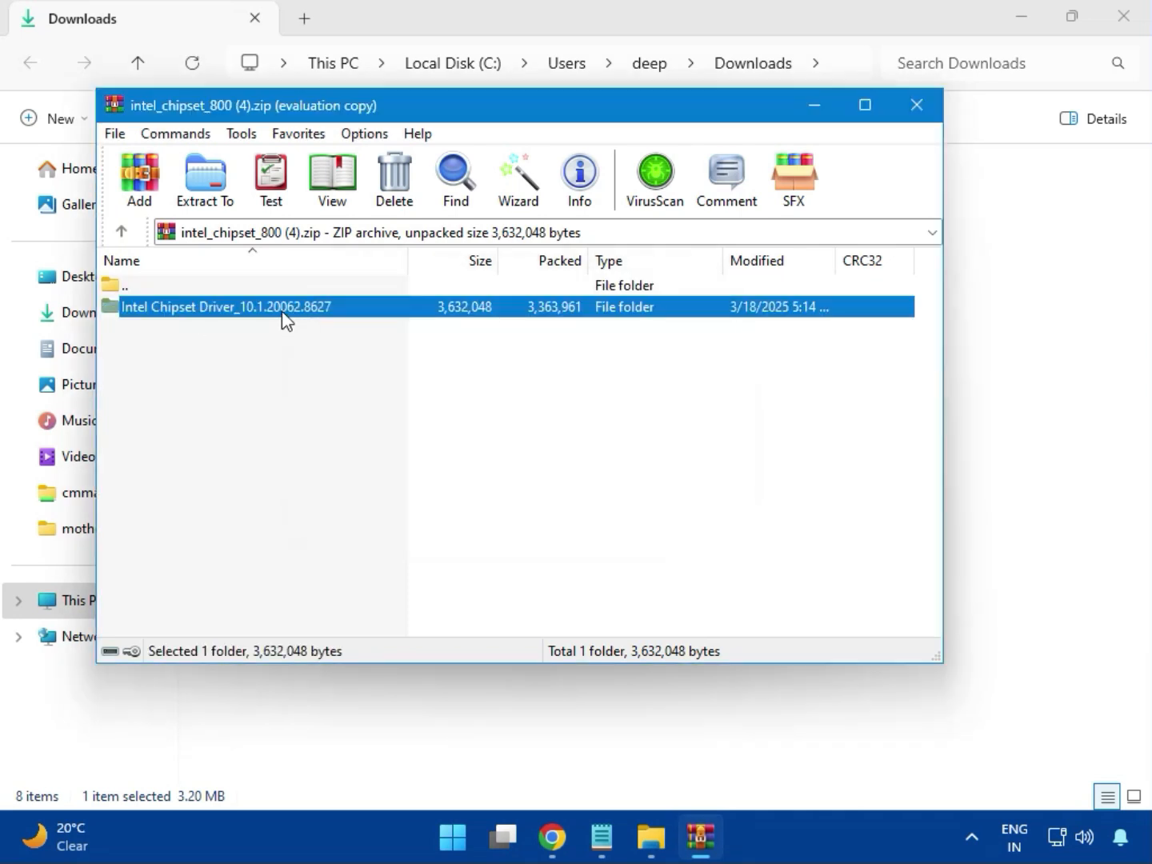
pyautogui.doubleClick(283, 312)
# - Try to install the Intel Chipset Device Software with SetupChipset.exe, allowing it to make changes, and close the setup and archive
pyautogui.doubleClick(183, 308)
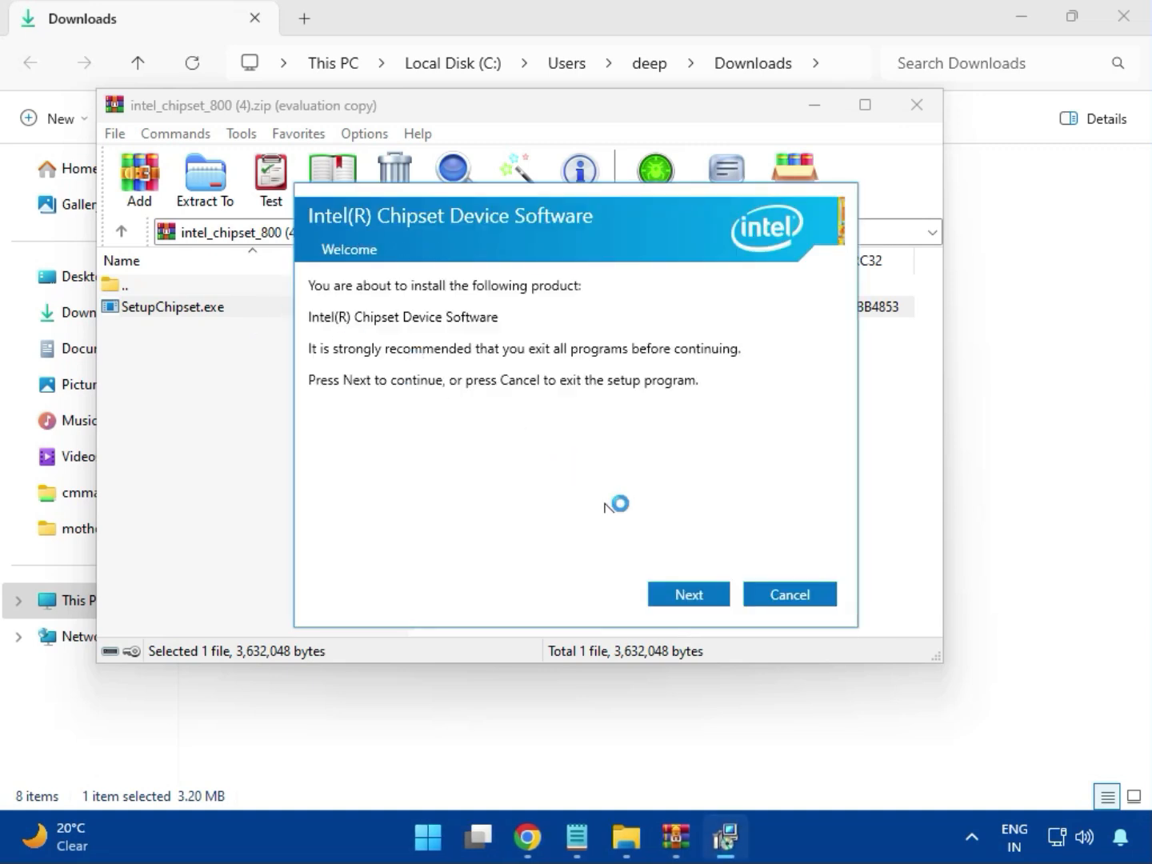
pyautogui.click(689, 596)
pyautogui.click(692, 599)
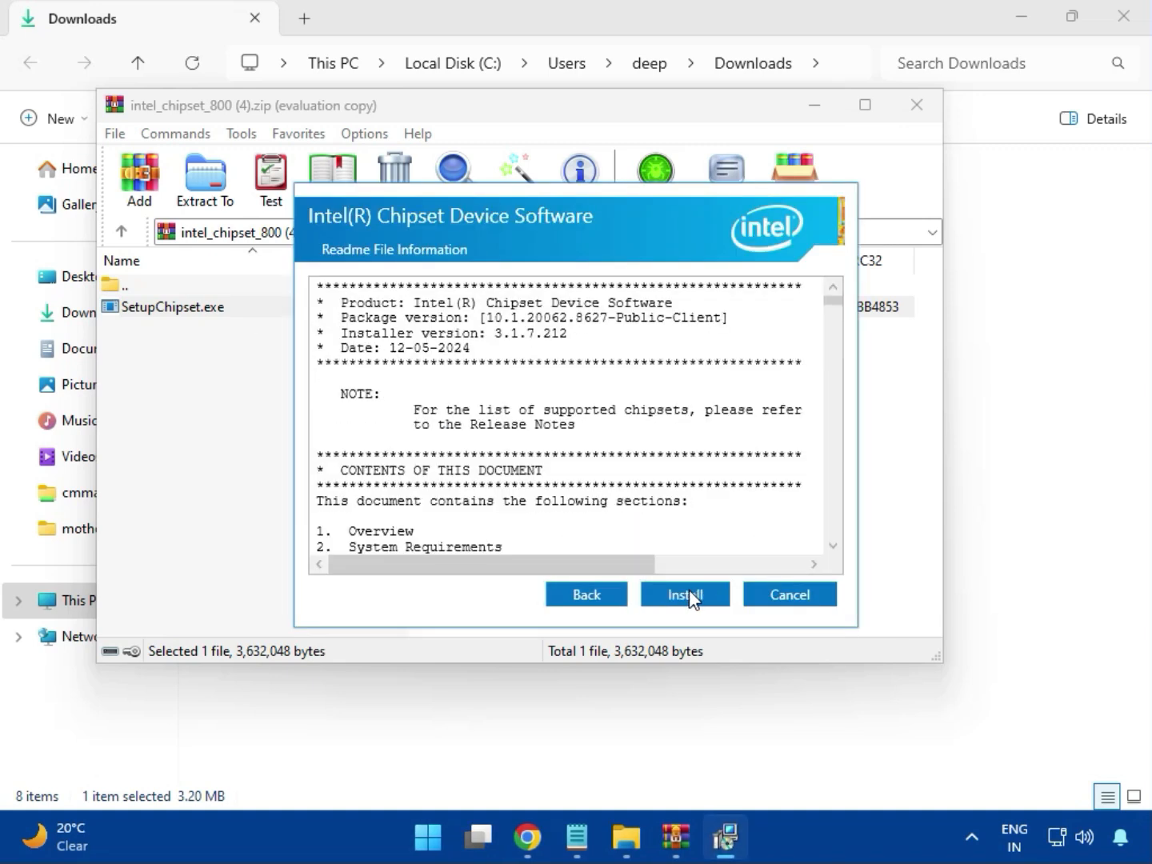
pyautogui.click(688, 594)
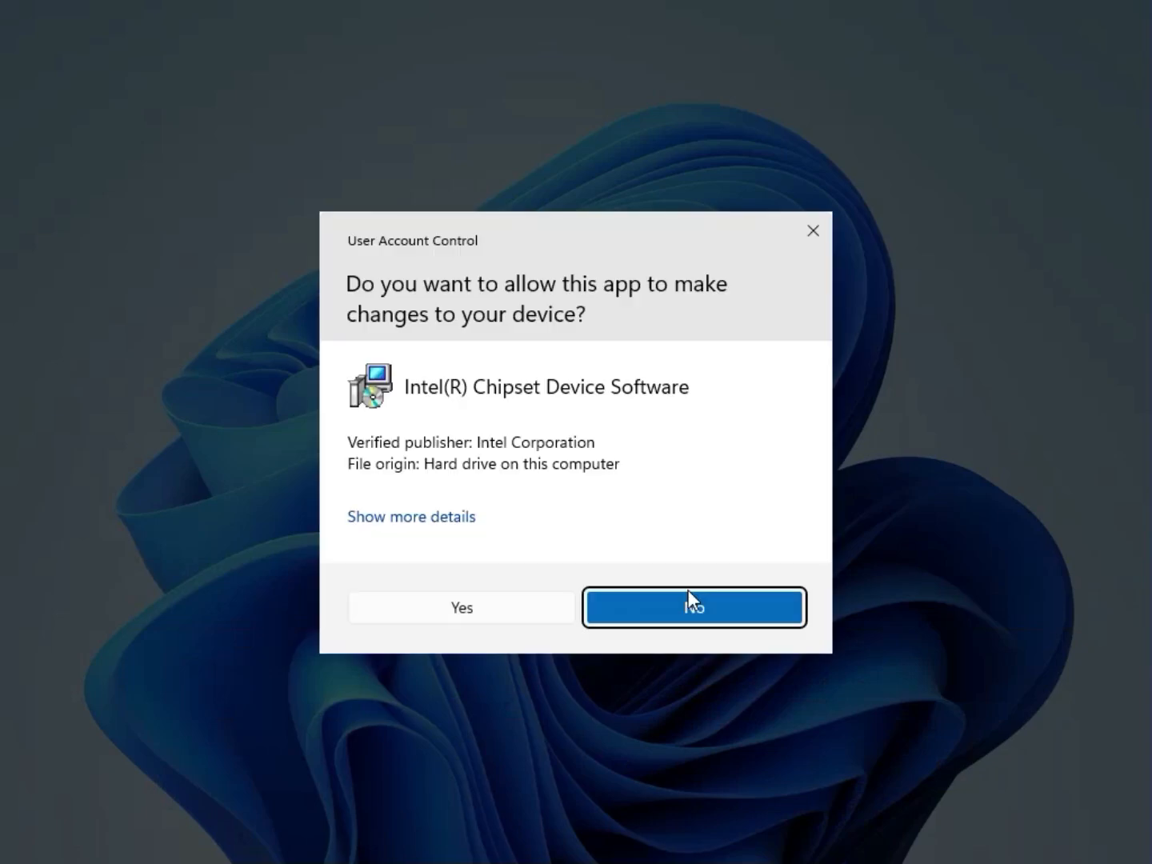
pyautogui.click(508, 608)
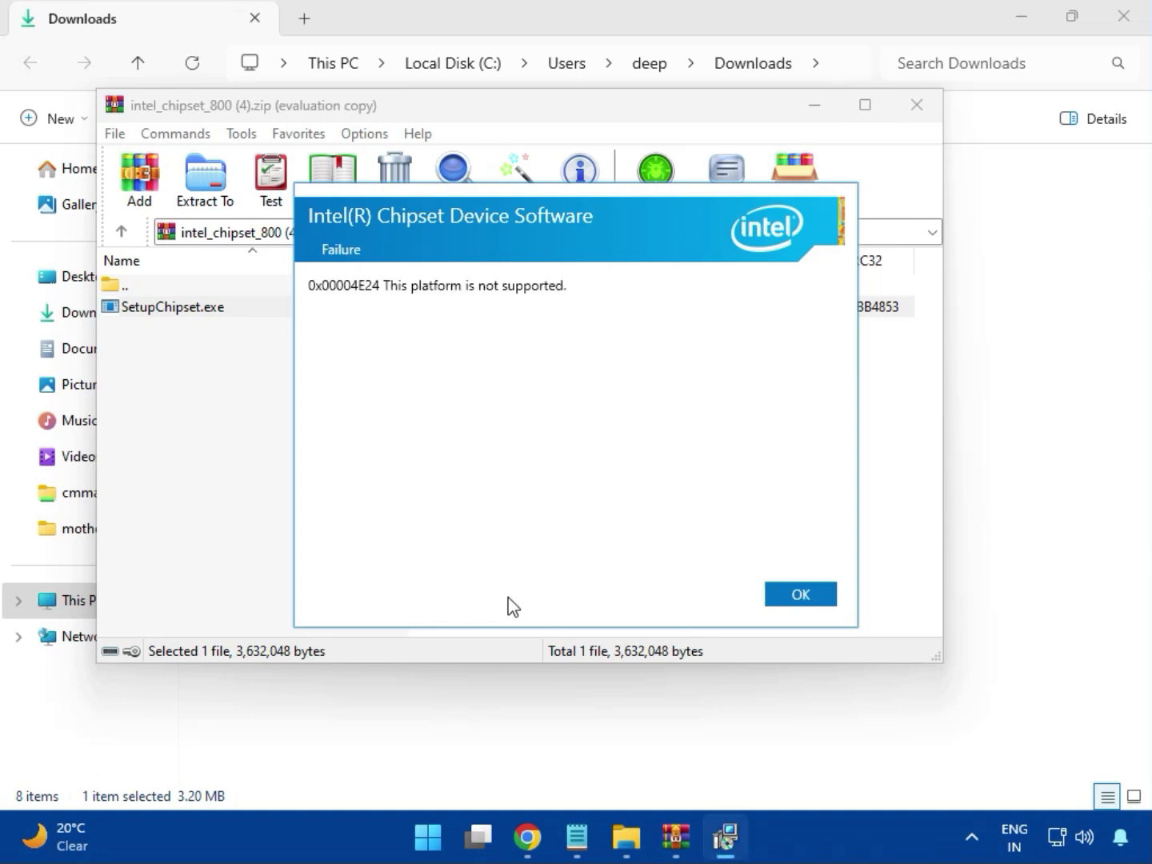
pyautogui.click(788, 597)
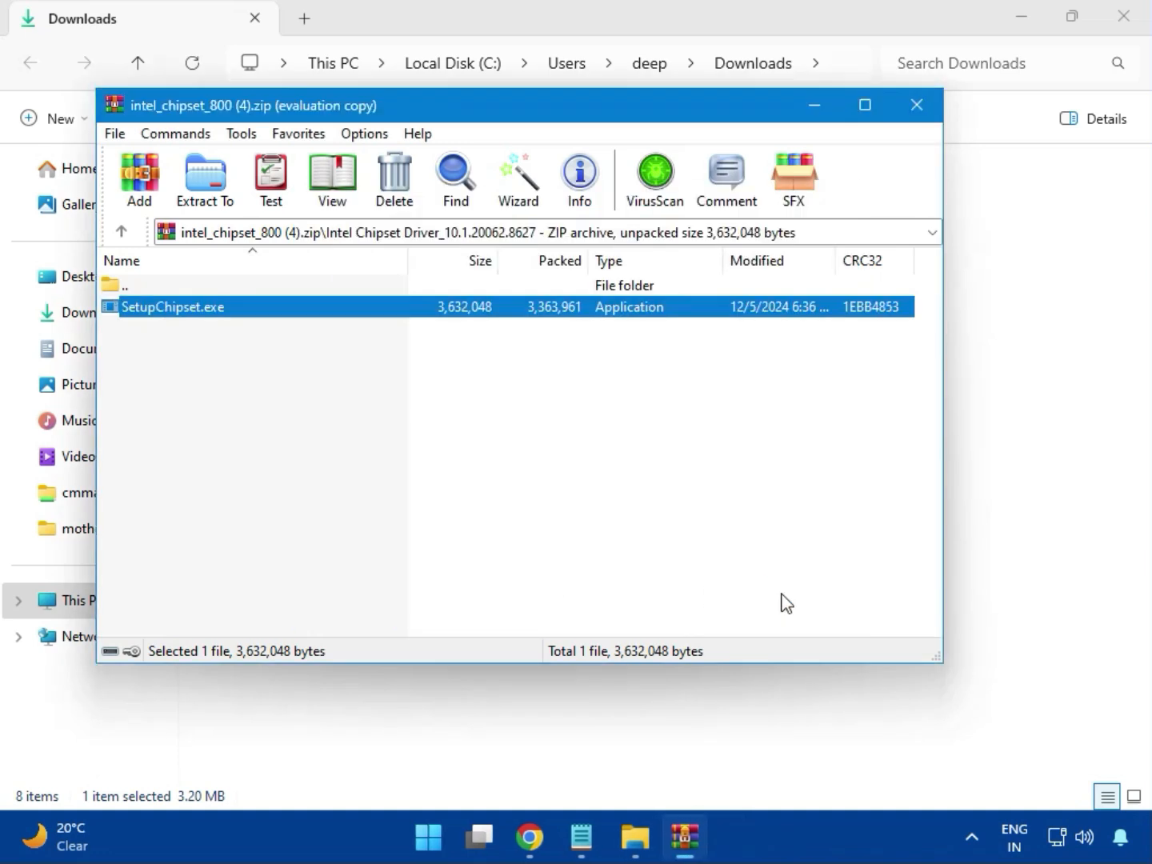
pyautogui.click(915, 111)
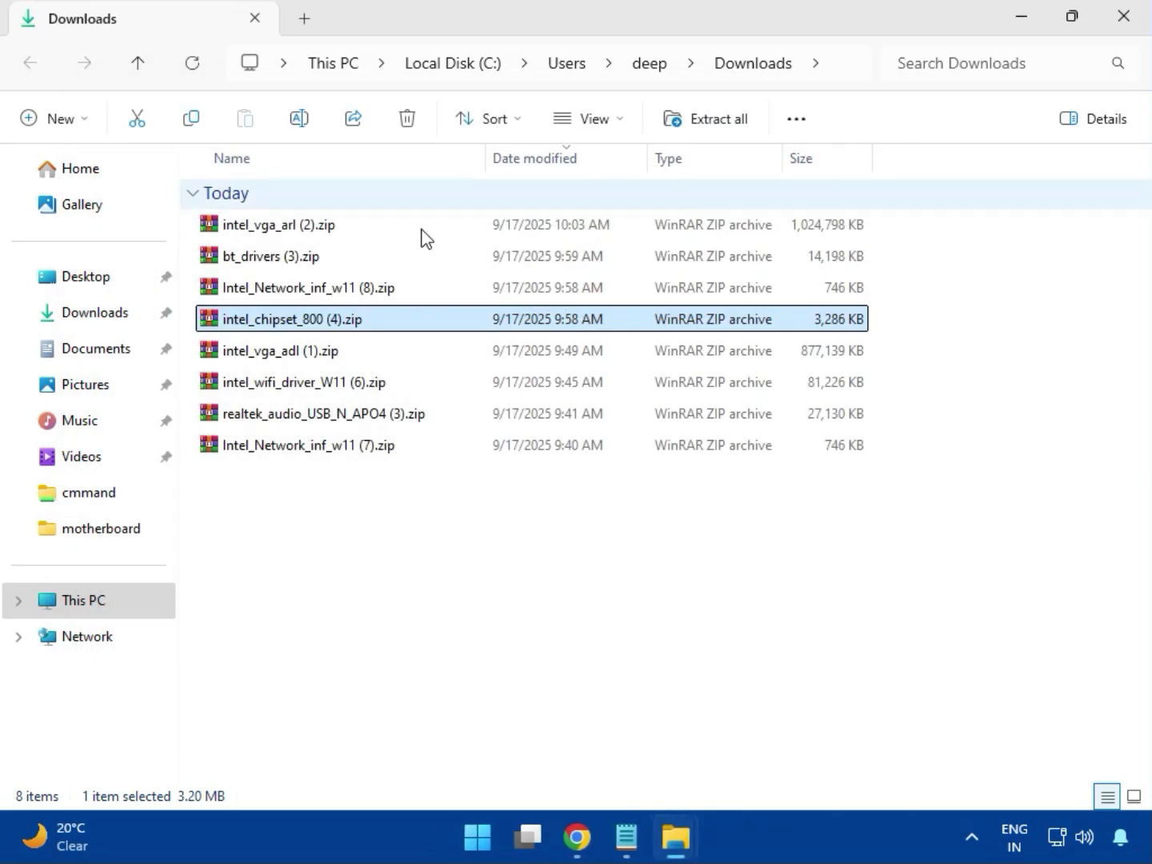
pyautogui.click(295, 359)
pyautogui.doubleClick(284, 351)
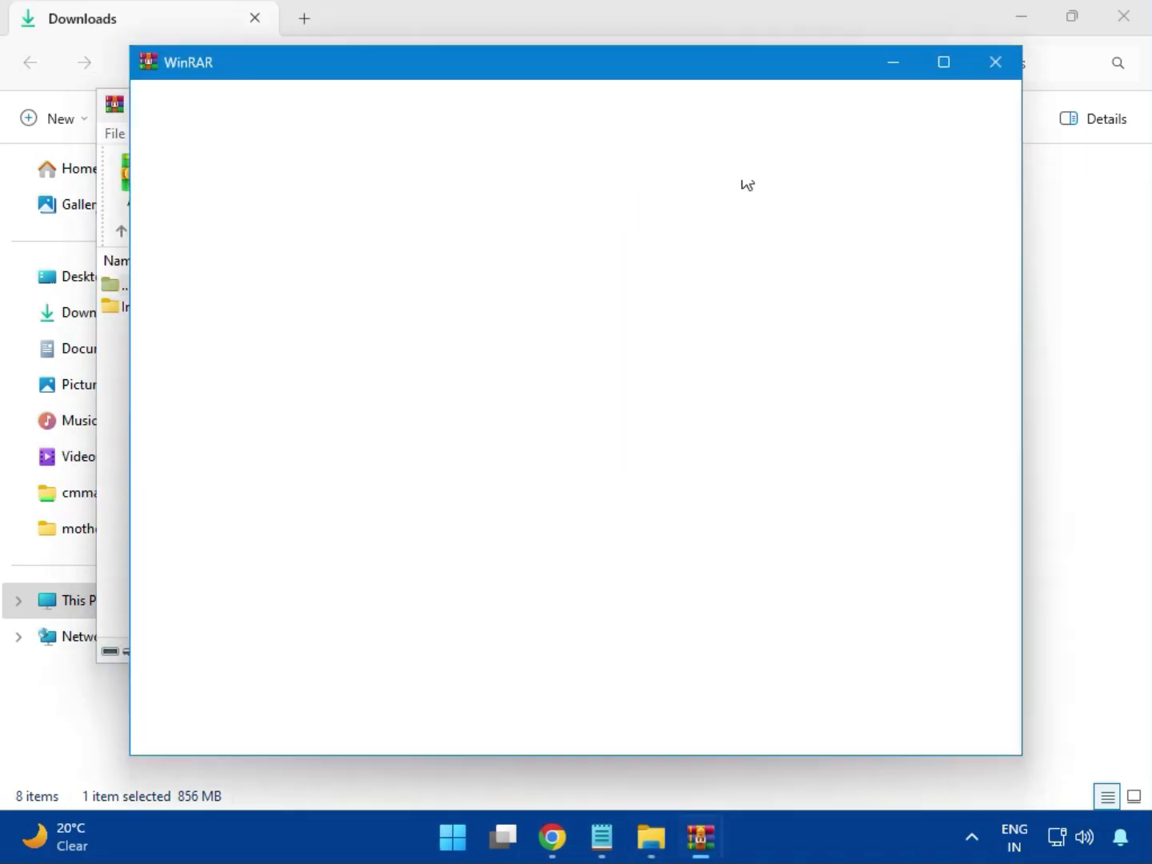
pyautogui.click(997, 61)
pyautogui.click(914, 107)
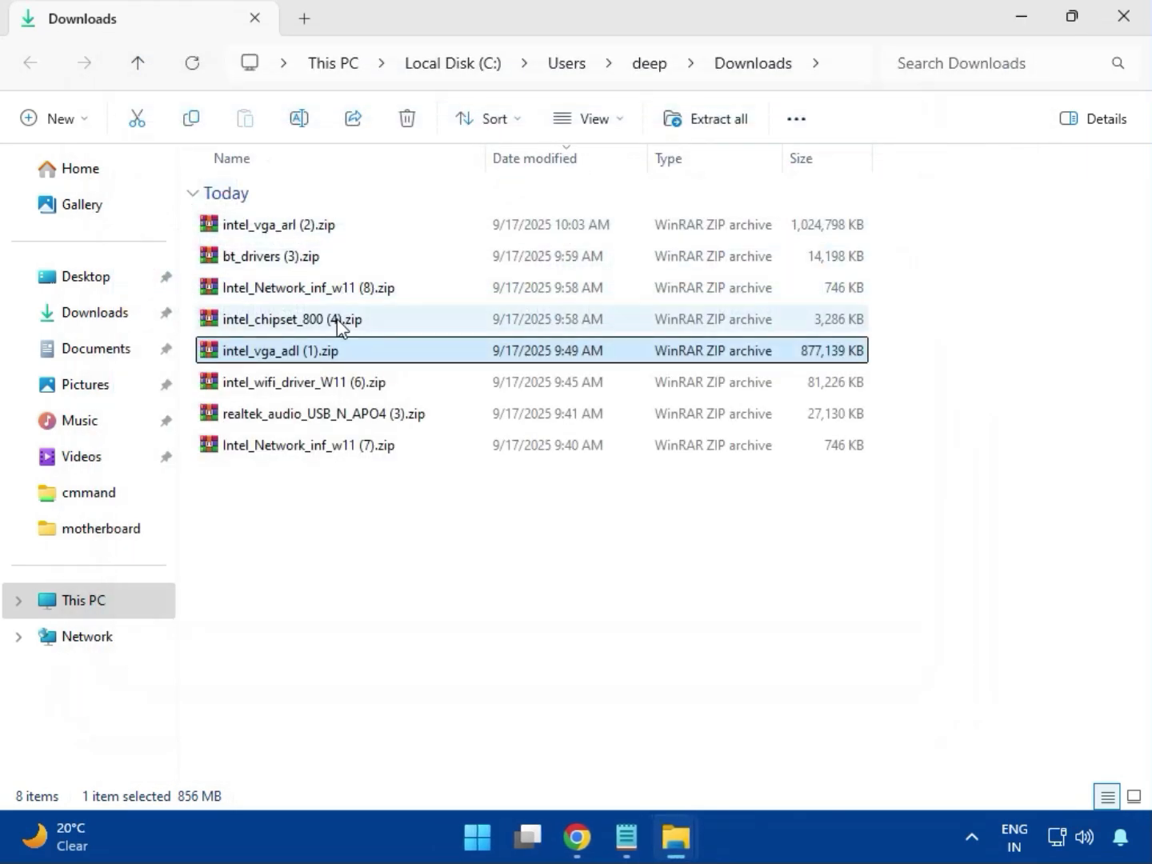
# - Open the intel_wifi_driver_W11 (6).zip archive, dismiss the licence reminder and go to Intel WIFI Driver_23.40.0.4\UWD\Win64\Drivers
pyautogui.click(295, 386)
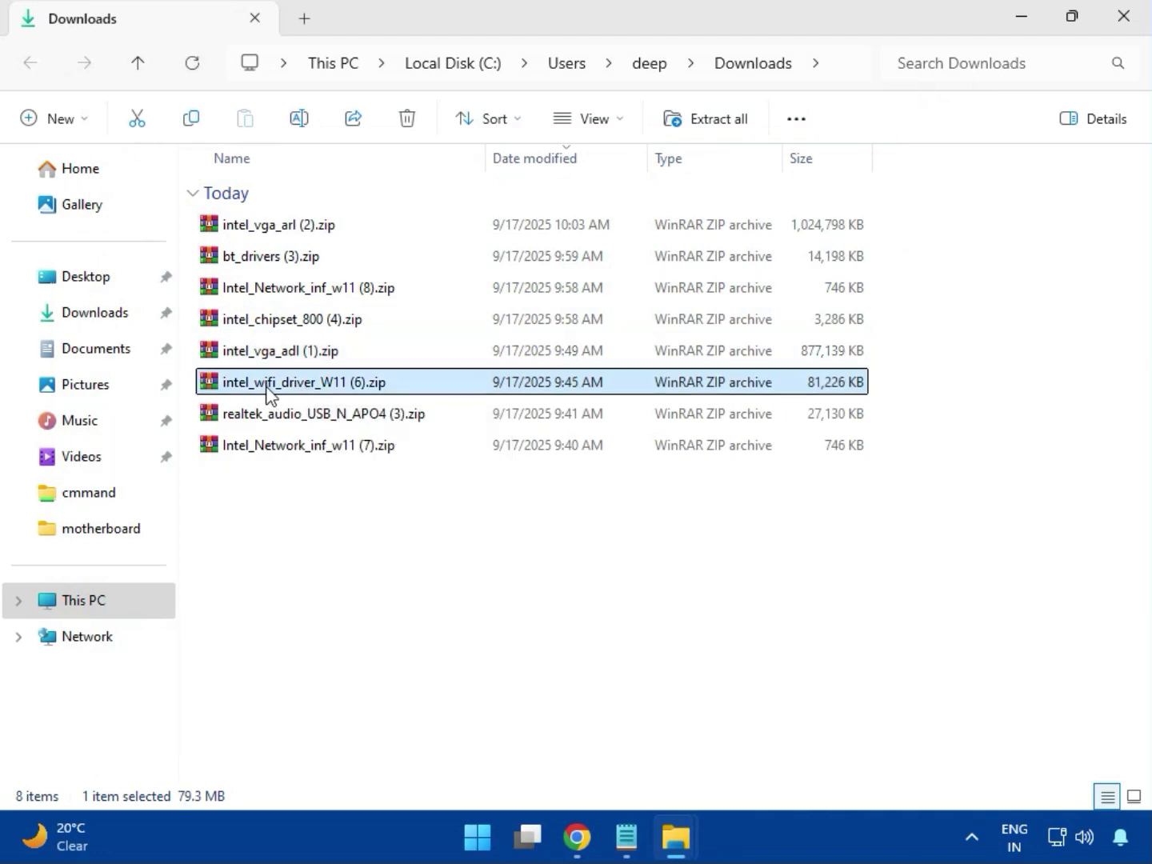
pyautogui.doubleClick(292, 388)
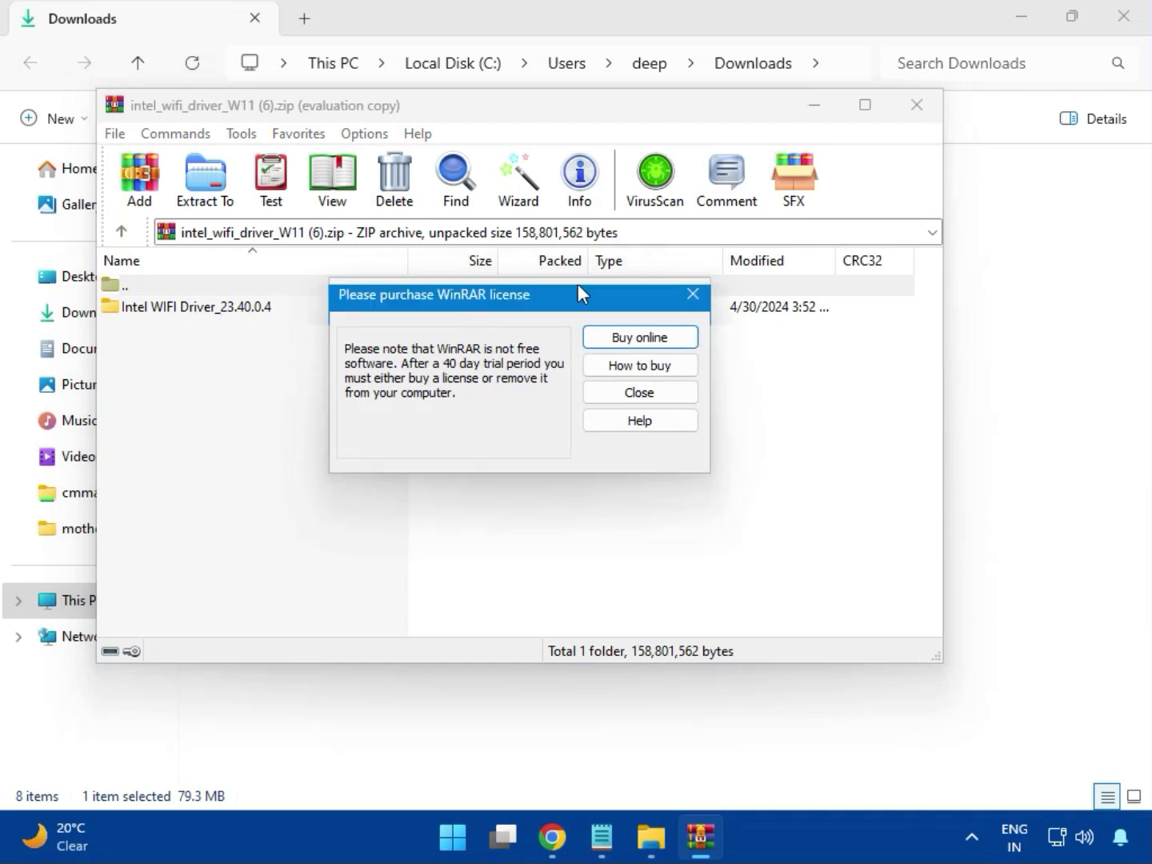
pyautogui.click(691, 293)
pyautogui.doubleClick(188, 309)
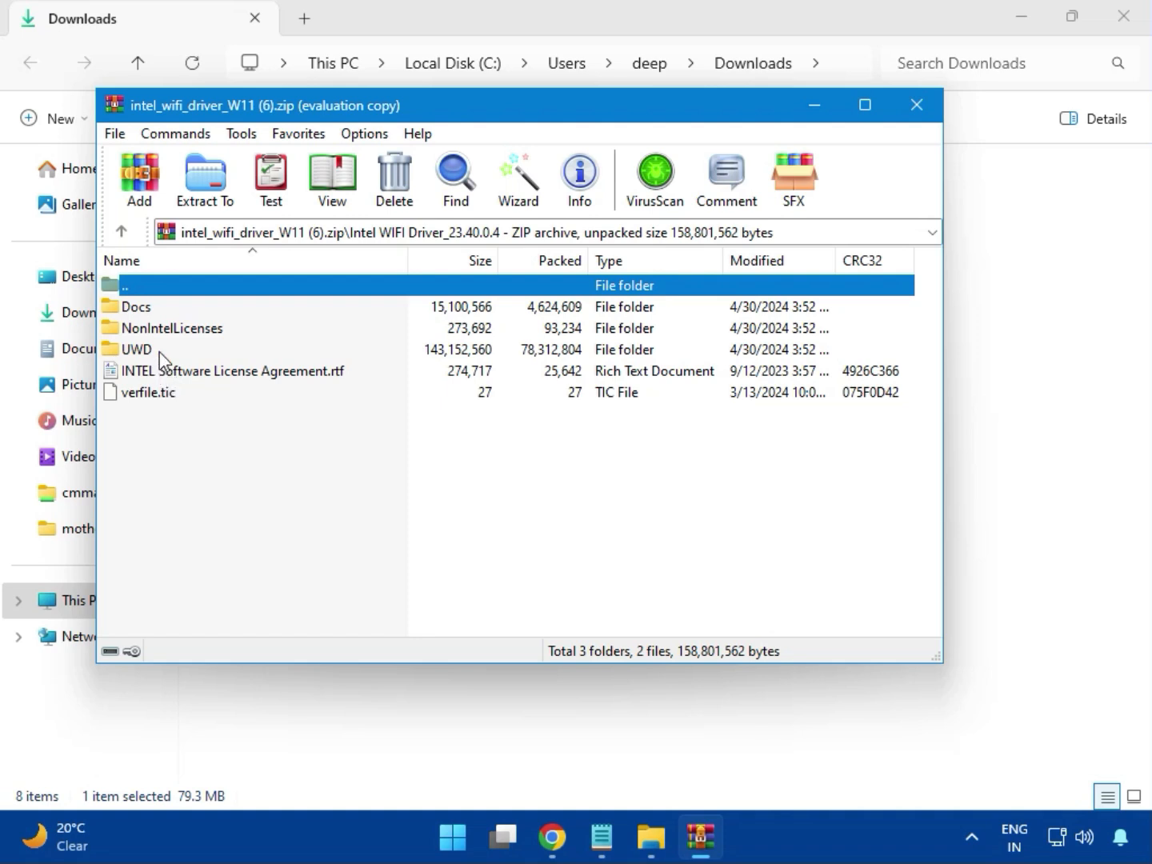
pyautogui.doubleClick(154, 350)
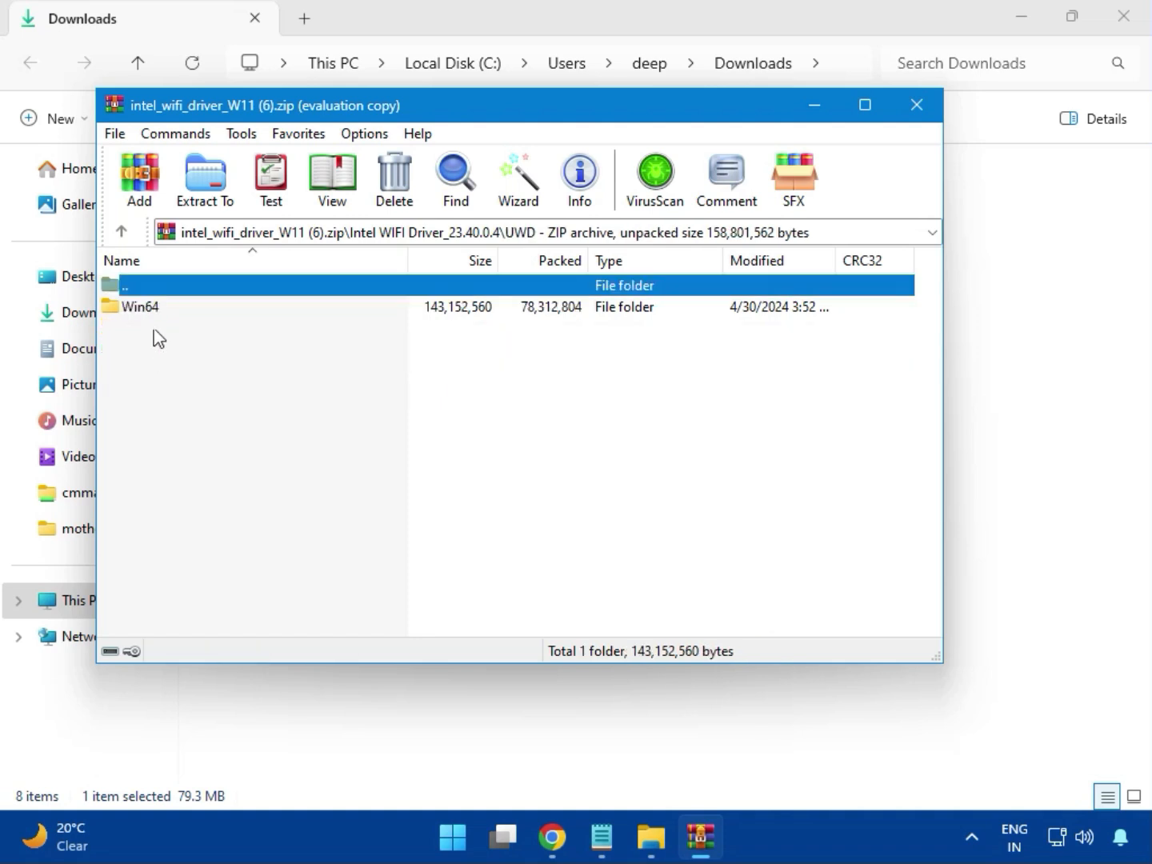
pyautogui.doubleClick(155, 310)
pyautogui.doubleClick(155, 316)
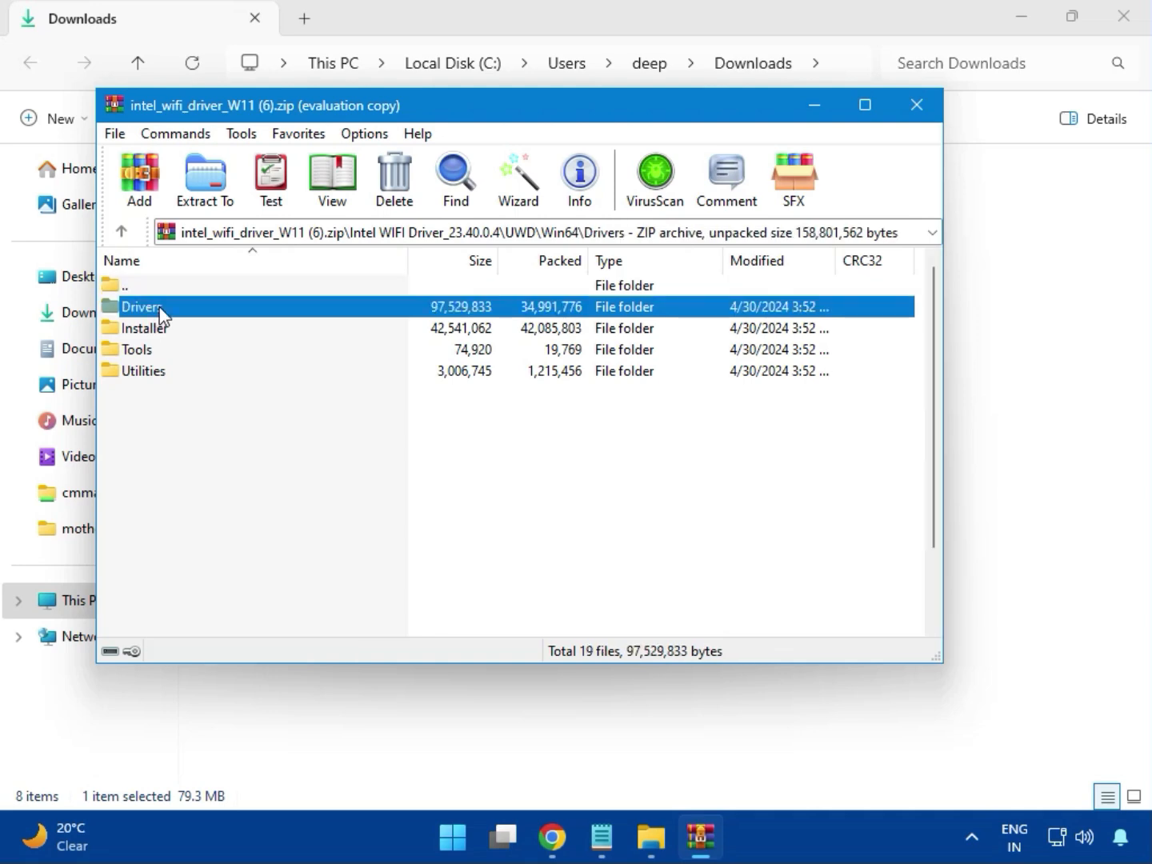
# - Look through the Drivers folder, go to the Installer folder under Win64 and launch WirelessSetup.exe
pyautogui.scroll(-2, 210, 478)
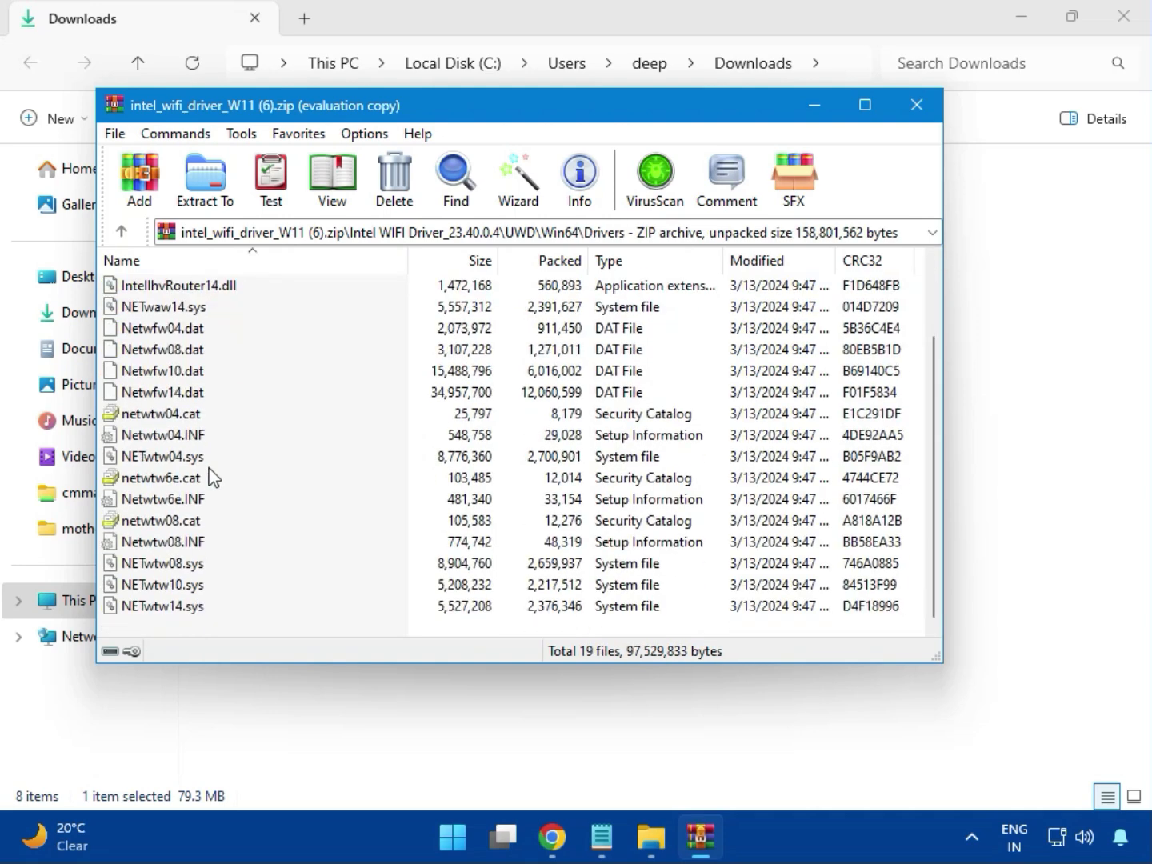
pyautogui.scroll(2, 200, 535)
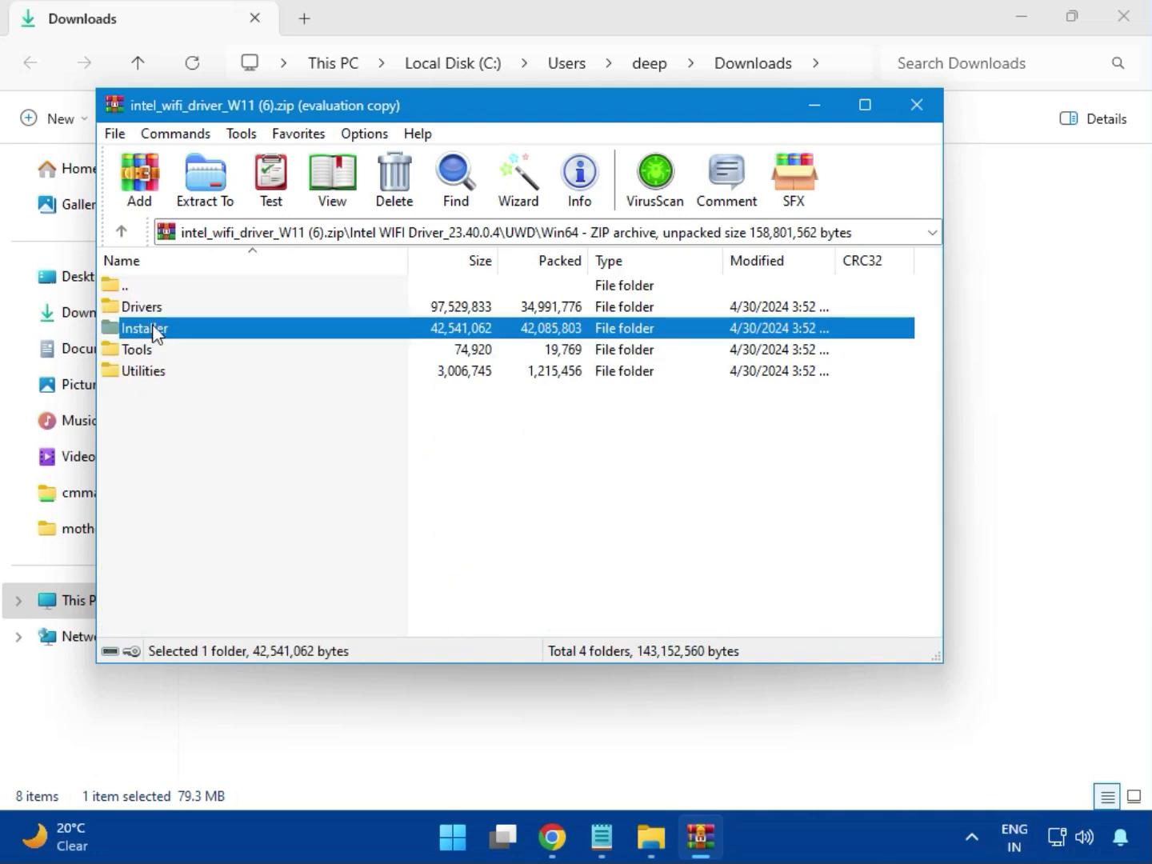
pyautogui.doubleClick(162, 328)
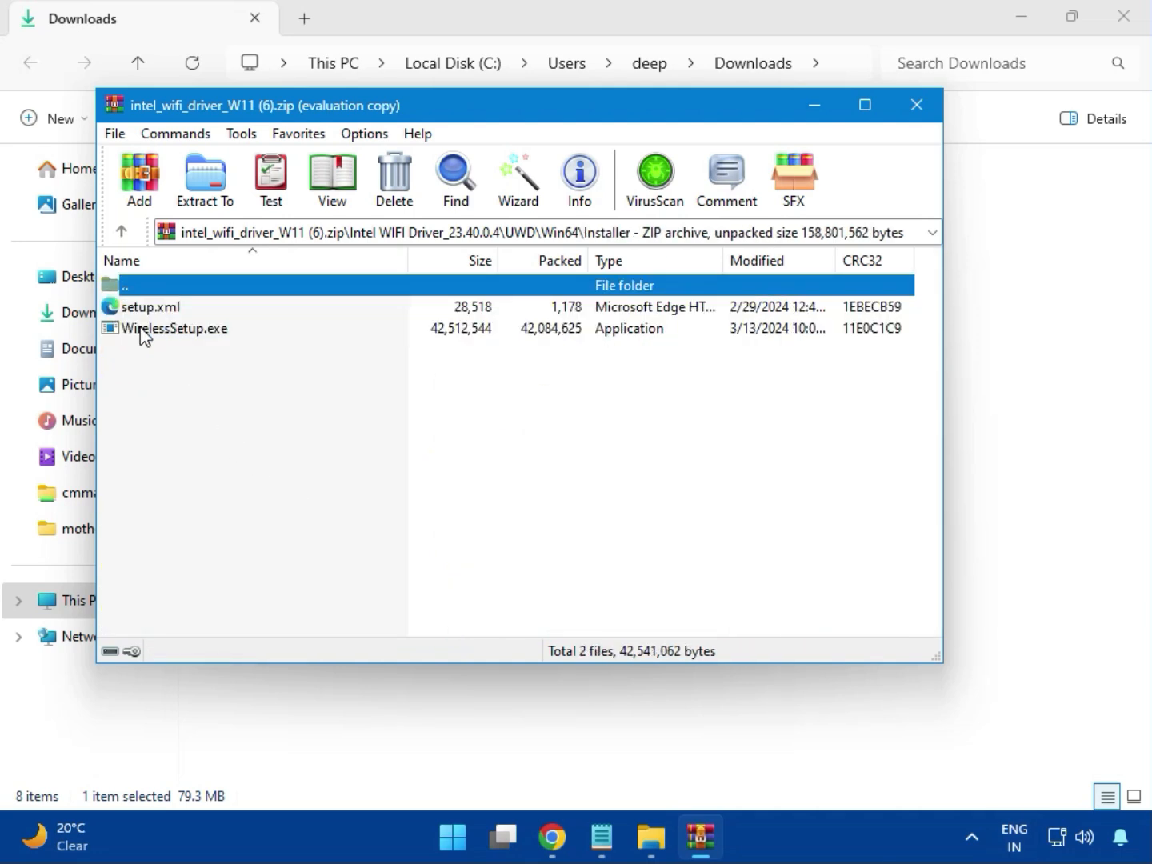
pyautogui.doubleClick(164, 327)
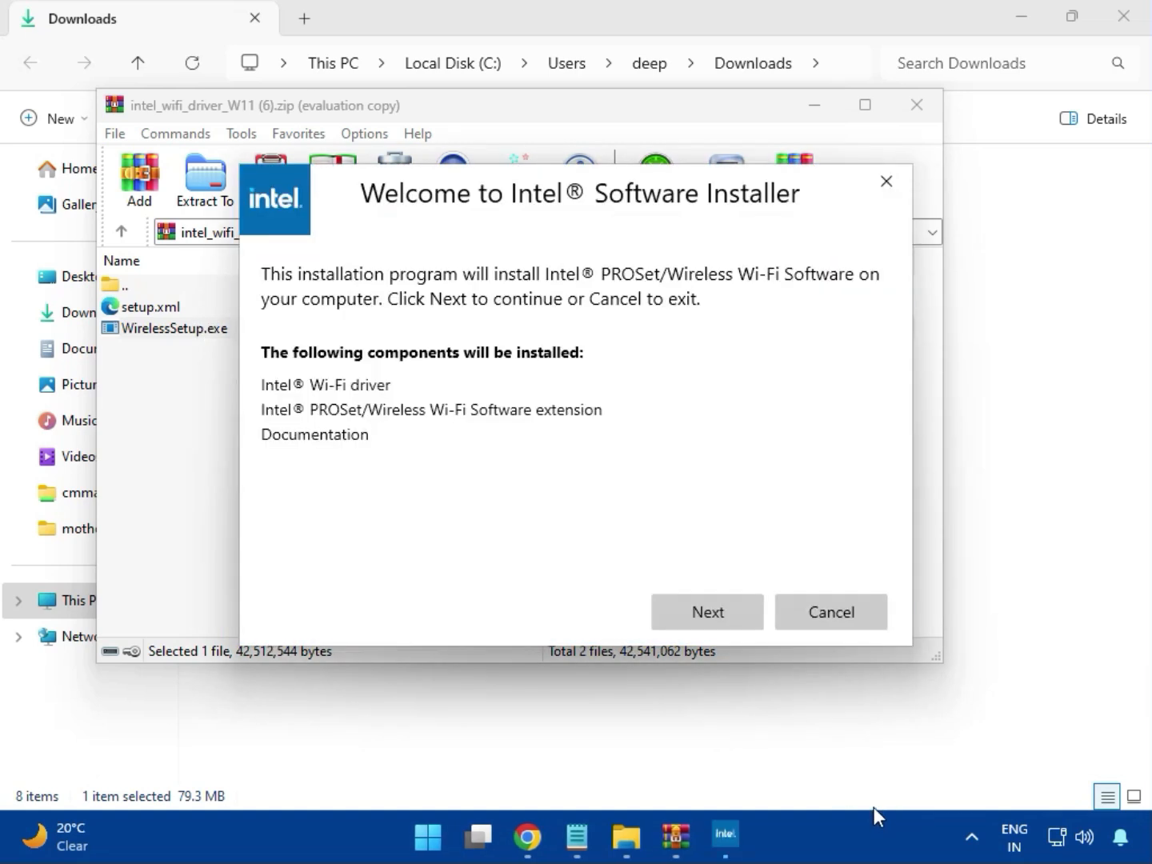
# - Install the Intel PROSet/Wireless Wi-Fi Software, agreeing to the license terms and allowing it to make changes, and close the installer and archive
pyautogui.click(705, 602)
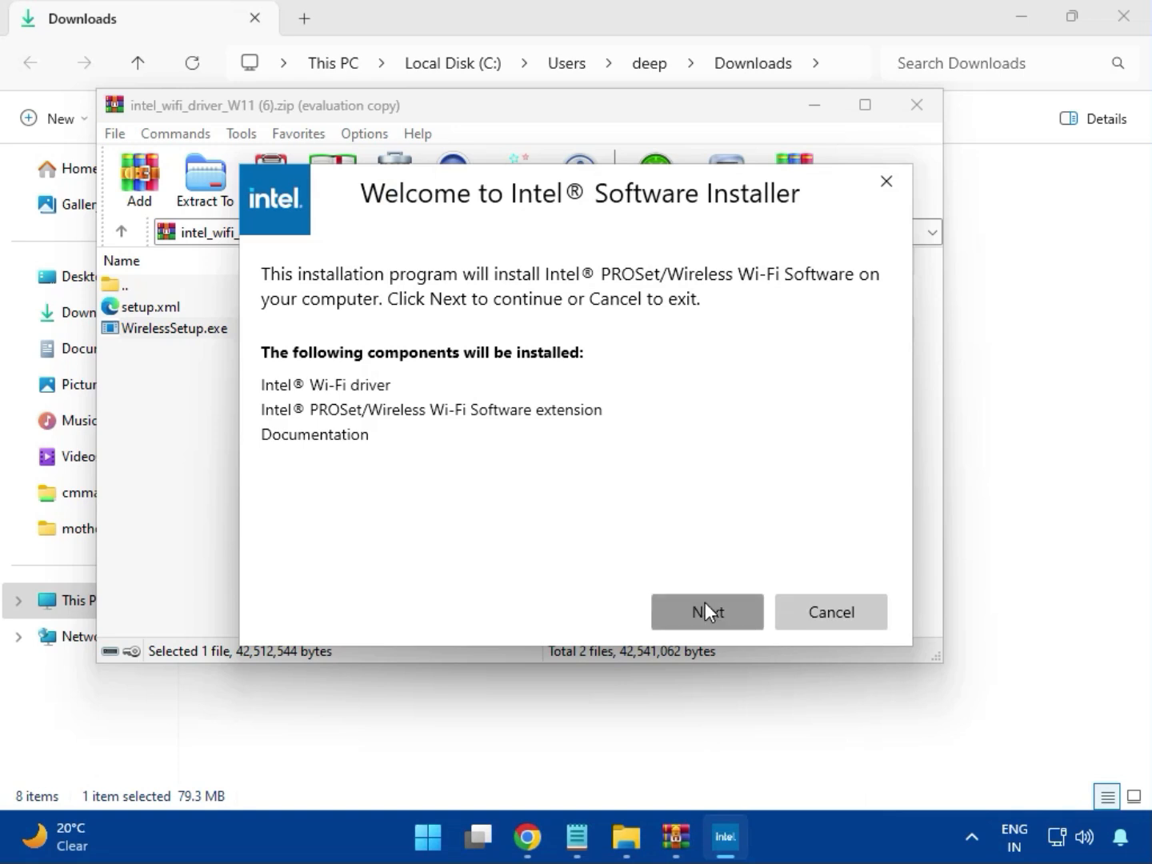
pyautogui.click(498, 565)
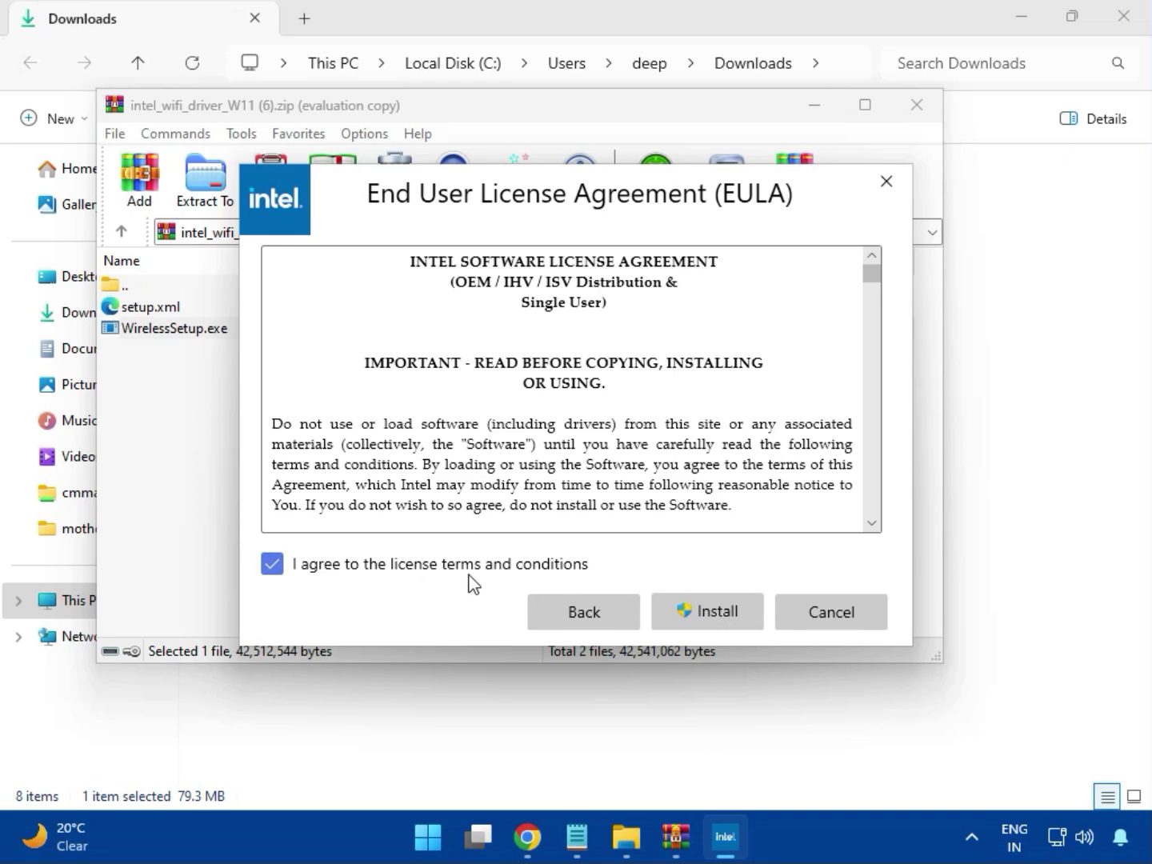
pyautogui.click(715, 615)
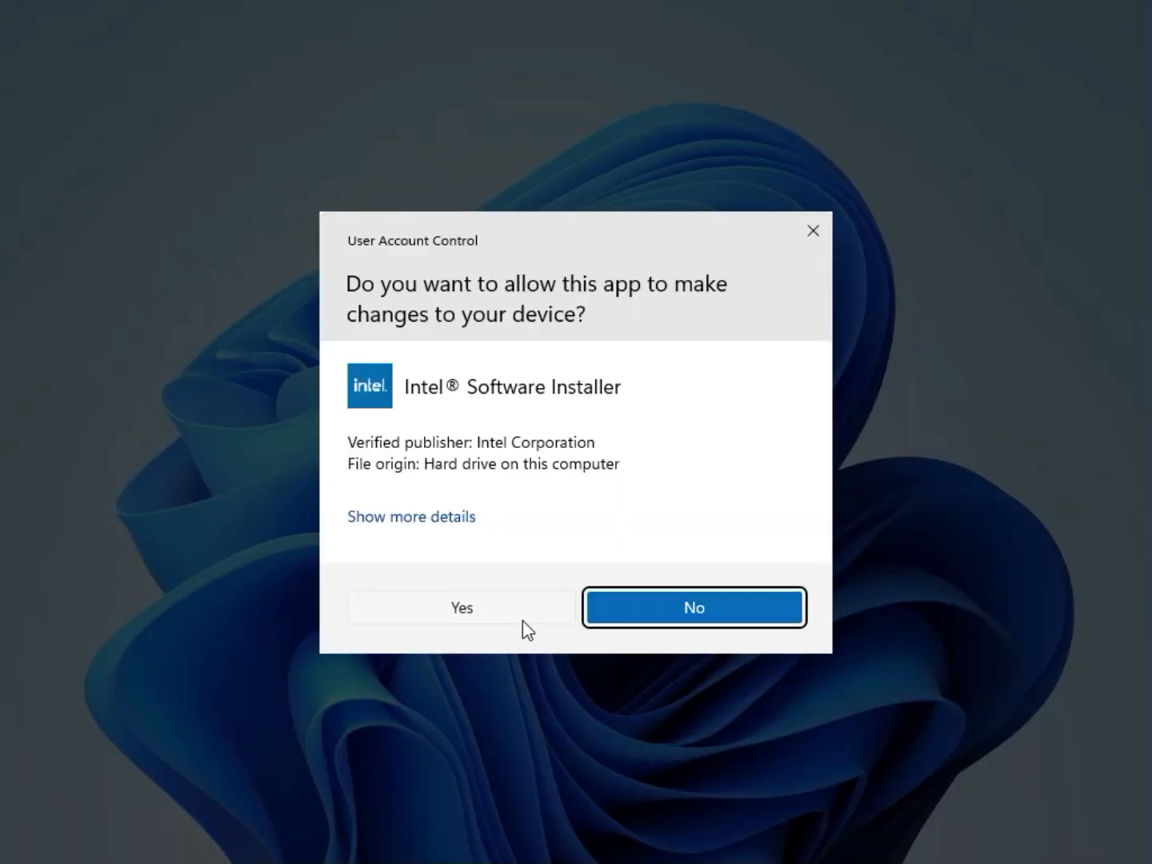
pyautogui.click(522, 619)
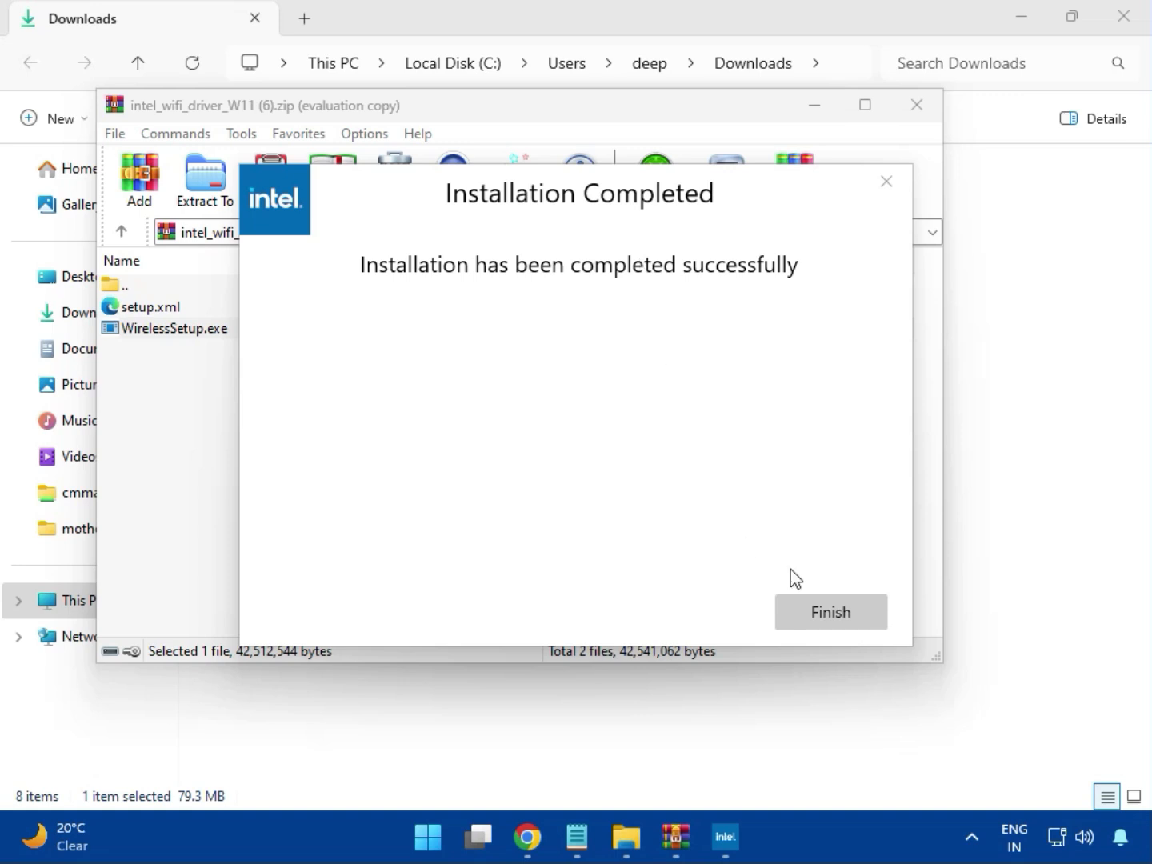
pyautogui.click(829, 613)
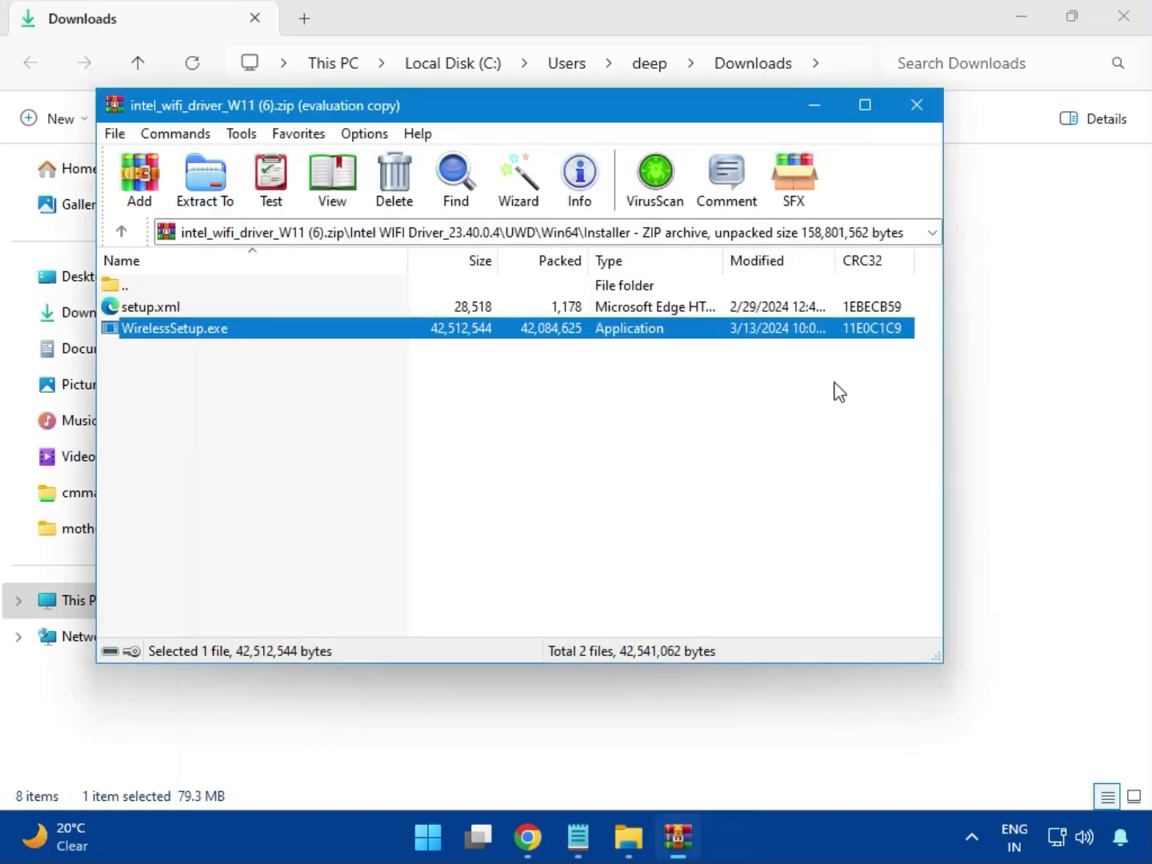
pyautogui.click(919, 118)
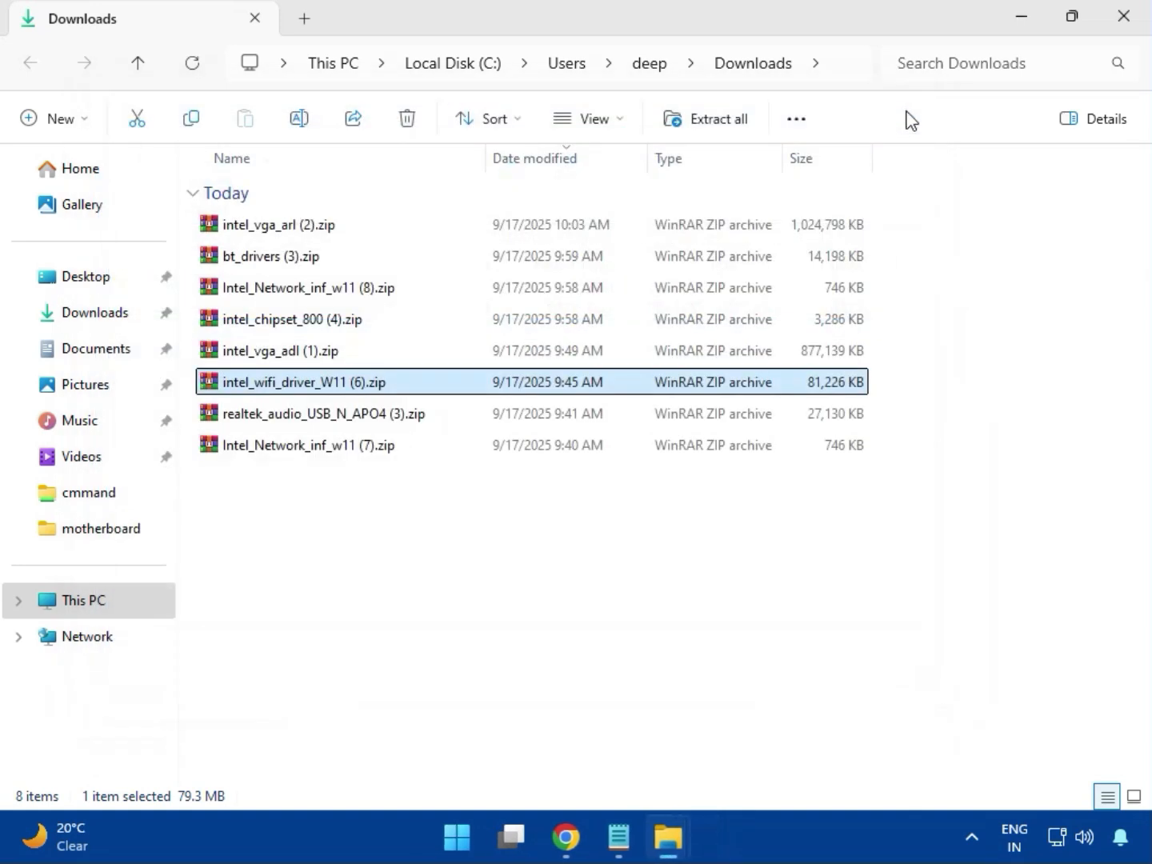
# - Open the realtek_audio_USB_N_APO4 (3).zip archive, dismiss the licence reminder and enter the Realtek USB Universal Driver (include Nahimic APO4 Driver) folder
pyautogui.doubleClick(346, 417)
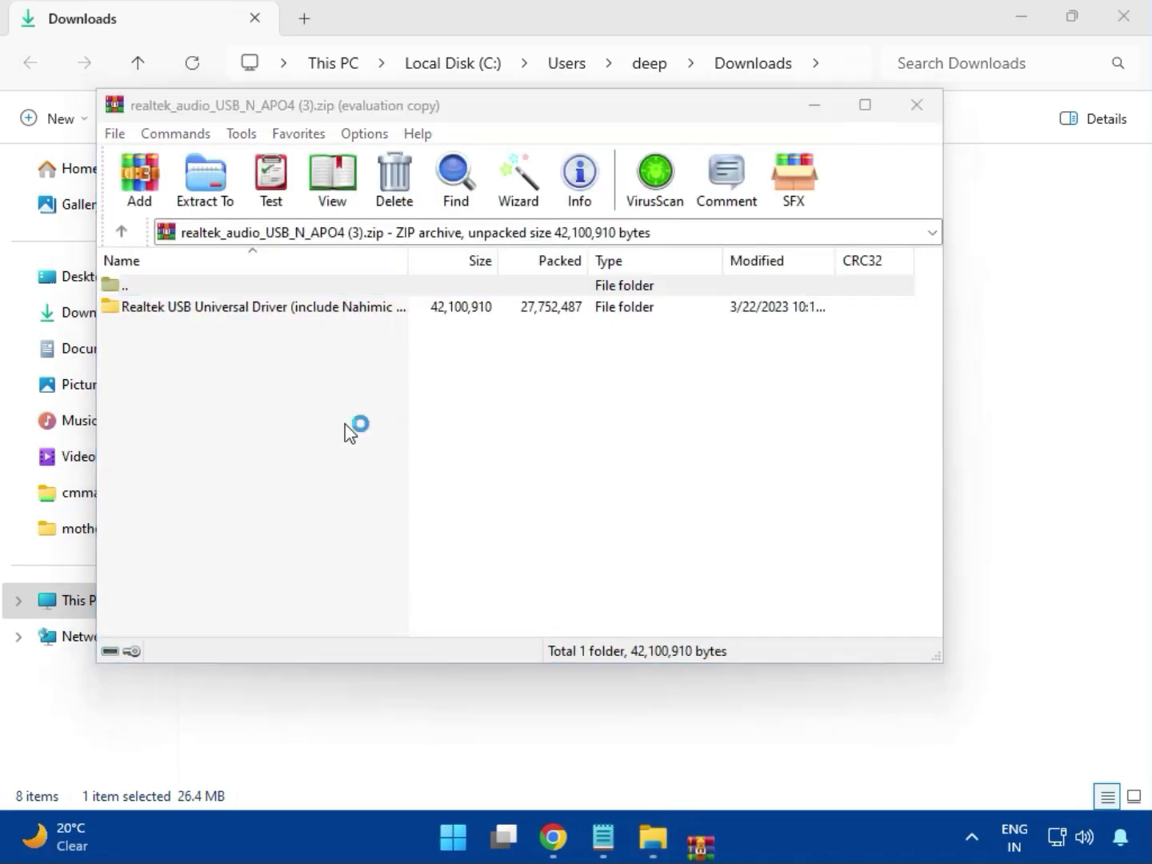
pyautogui.click(990, 70)
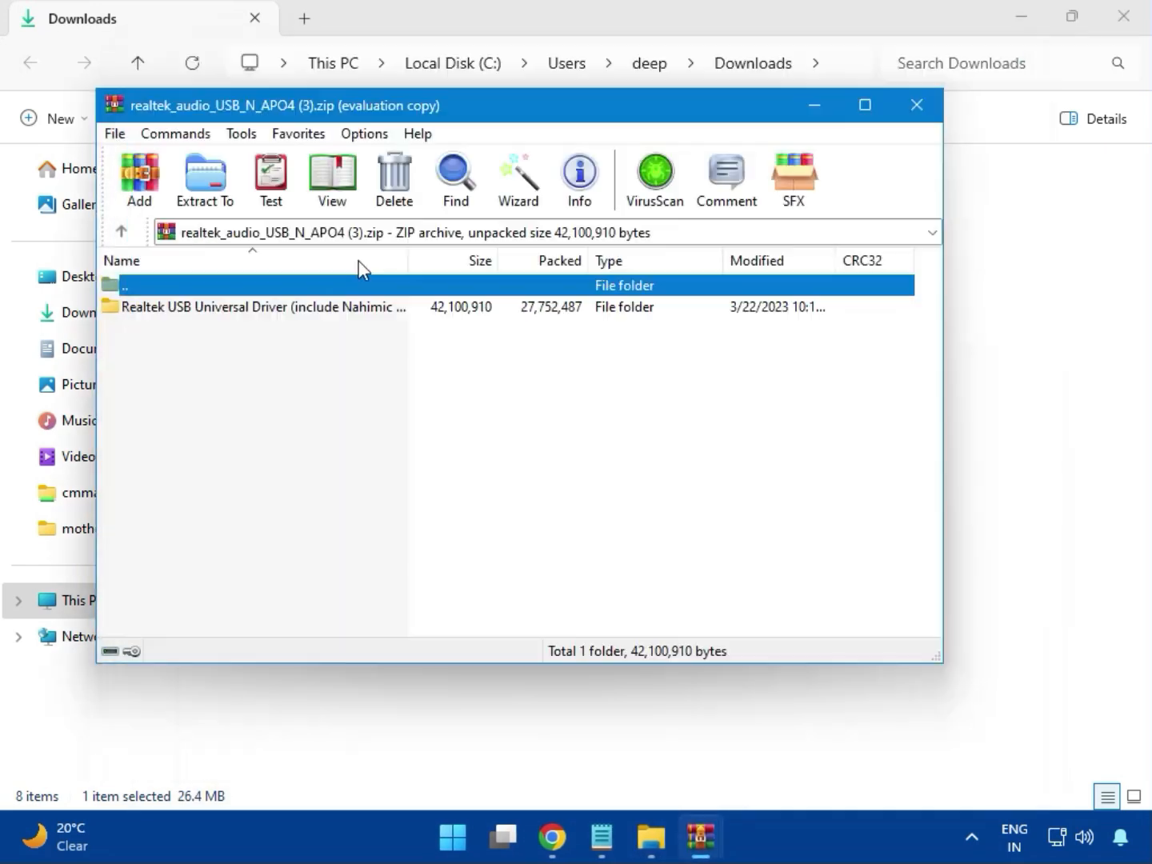
pyautogui.doubleClick(255, 312)
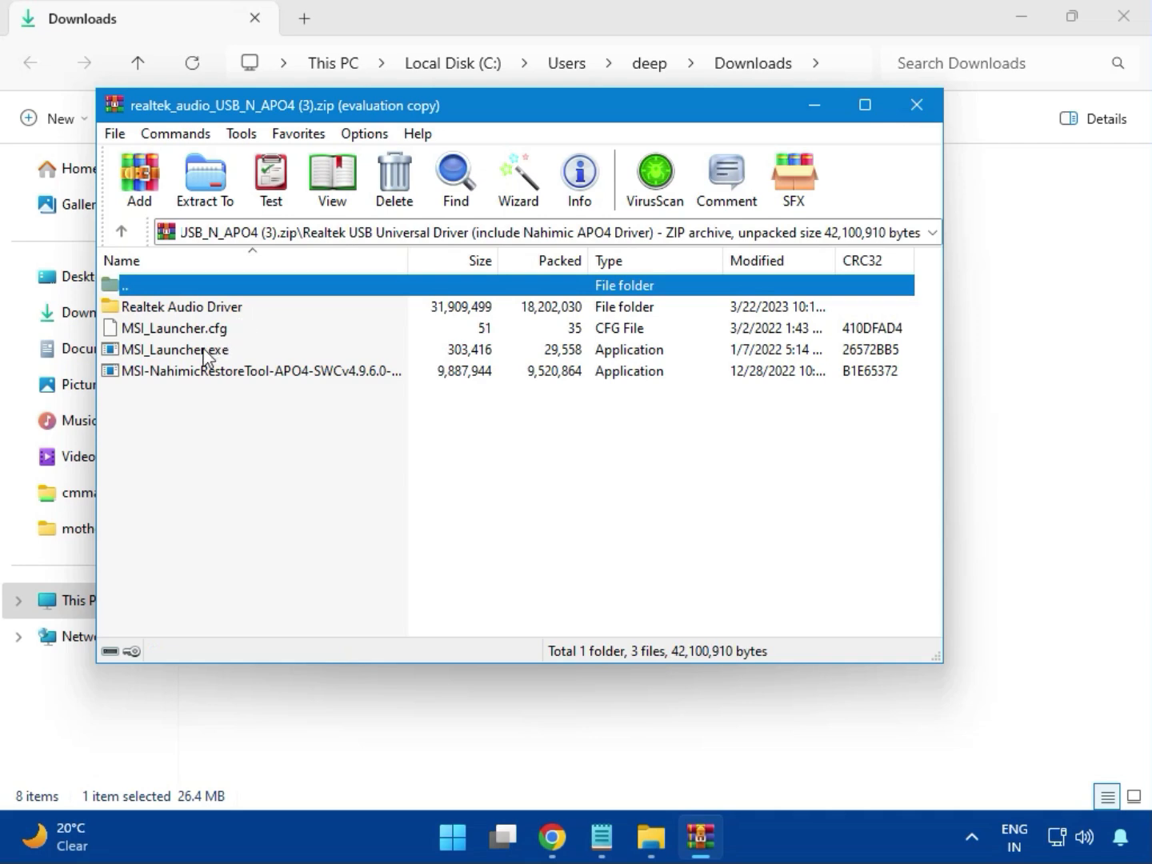
# - Run the Realtek audio driver setup with MSI_Launcher.exe, allowing the launcher and the InstallScript Setup Launcher Unicode to make changes
pyautogui.doubleClick(203, 351)
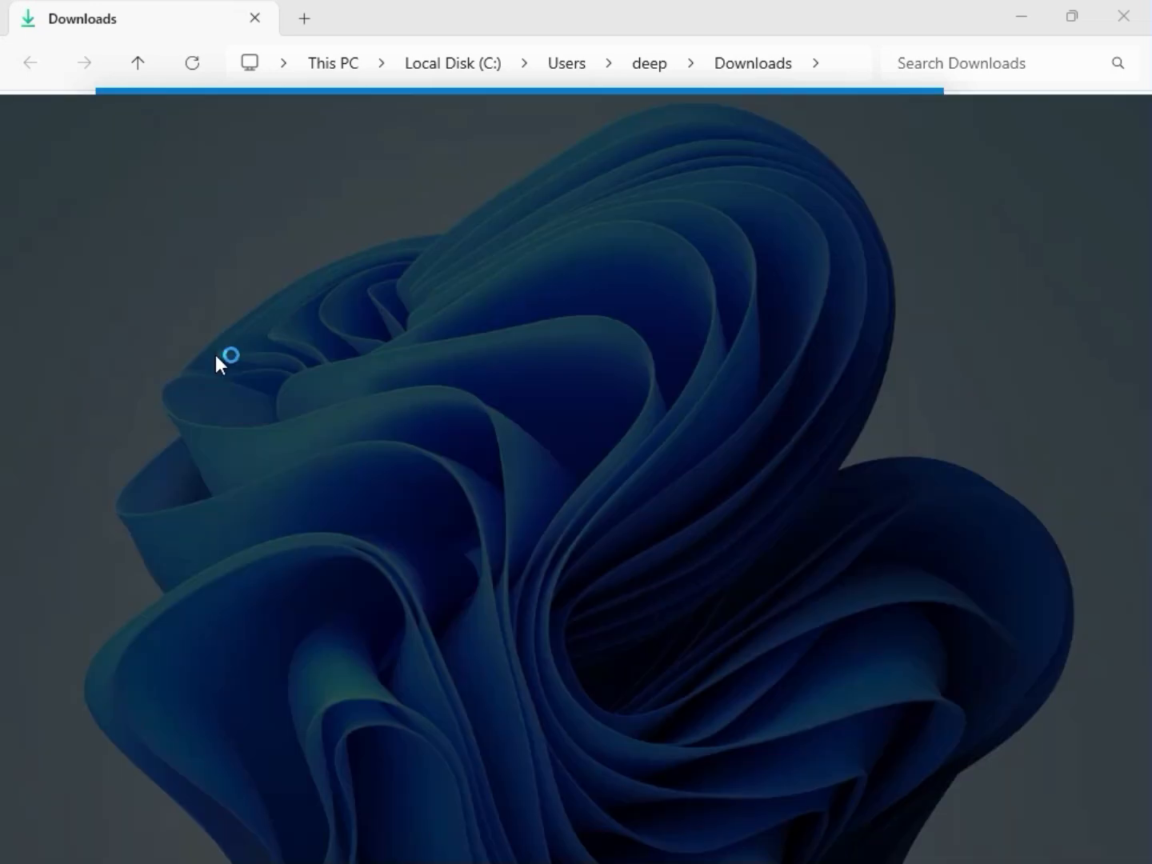
pyautogui.click(455, 607)
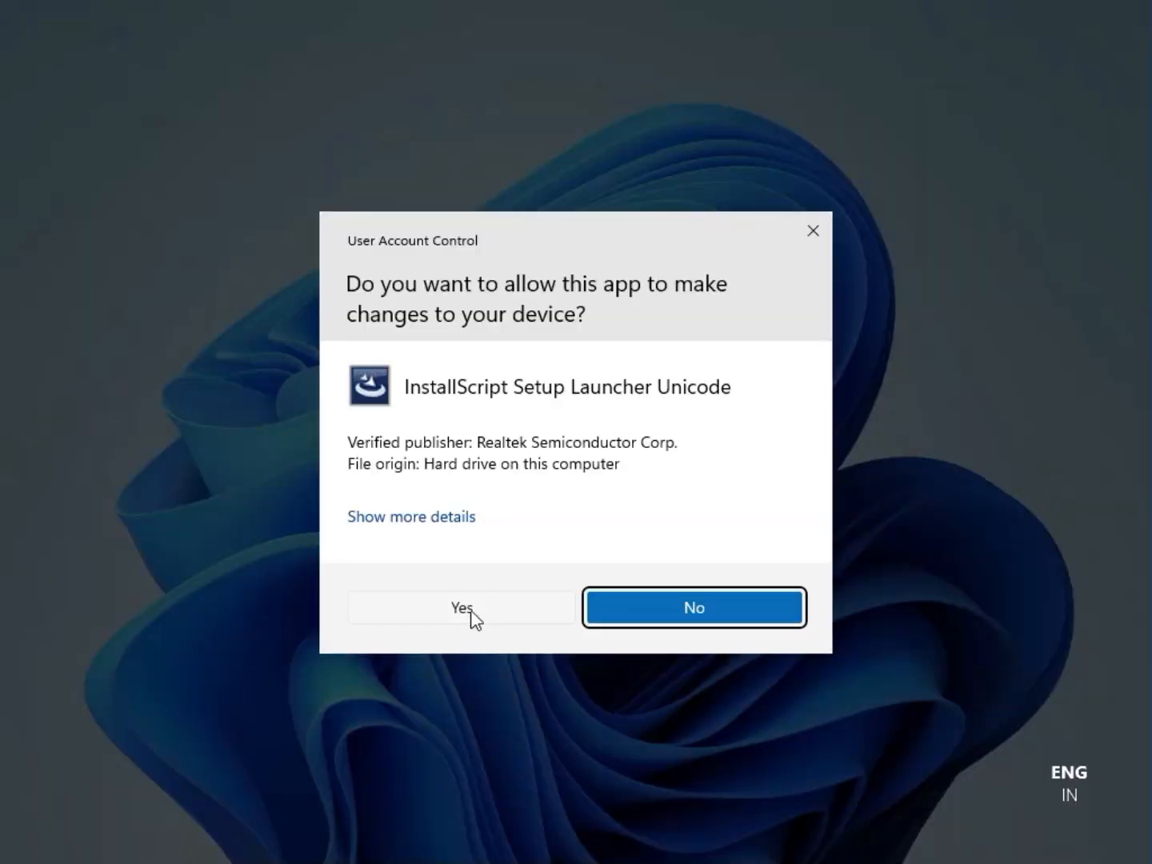
pyautogui.click(467, 608)
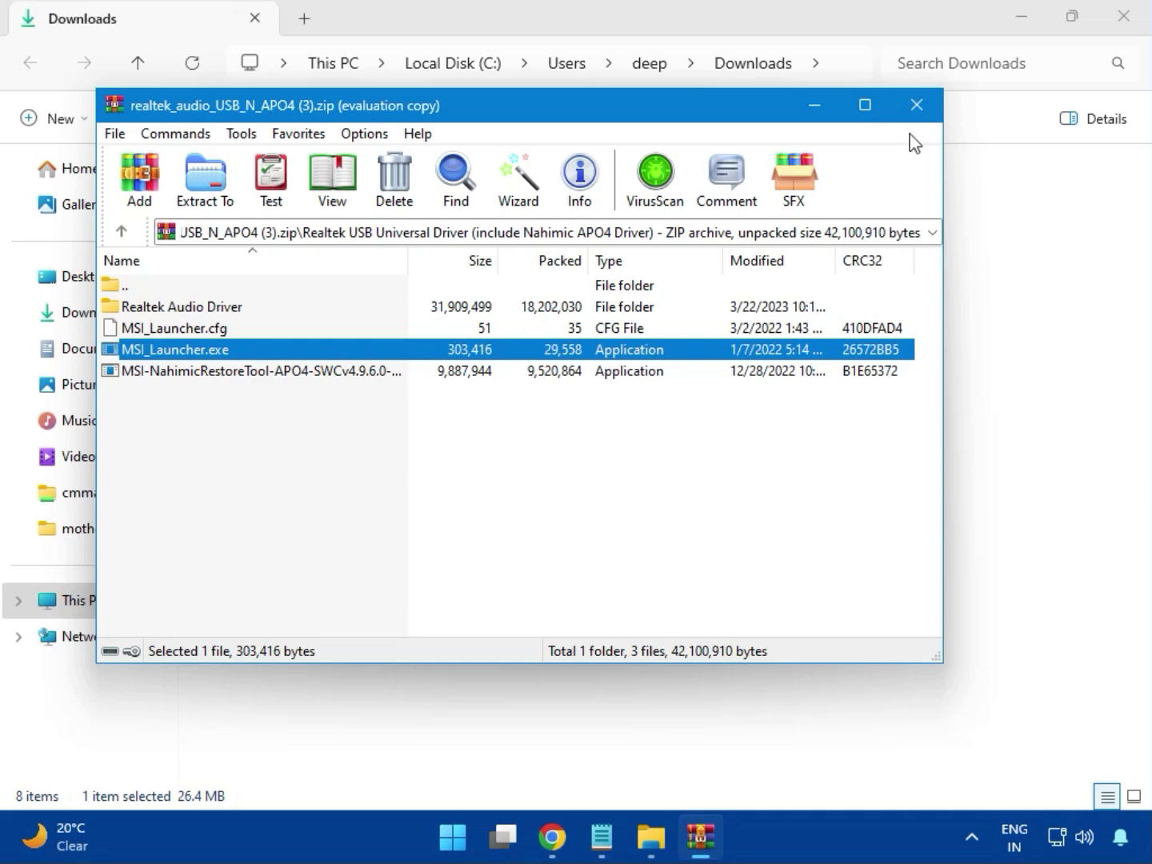
# - Close the Realtek audio archive and the Downloads folder window
pyautogui.click(917, 104)
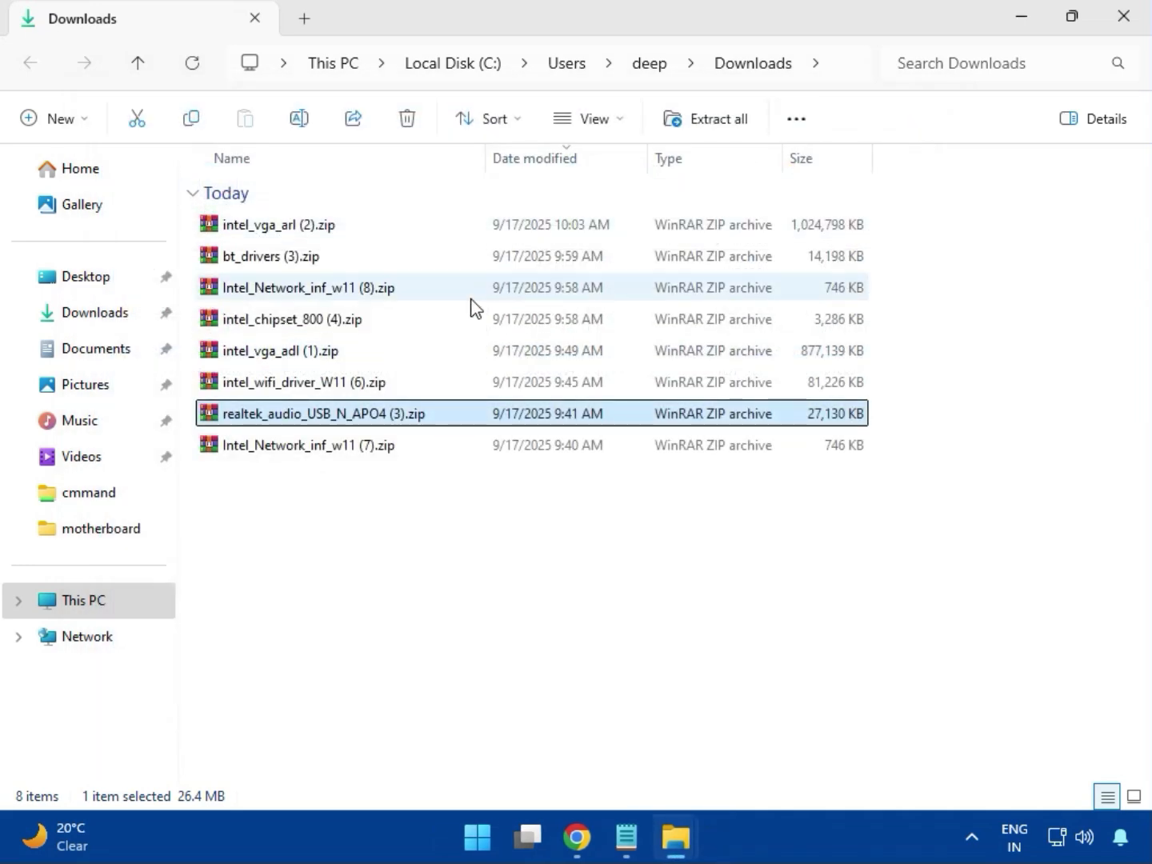
pyautogui.click(311, 450)
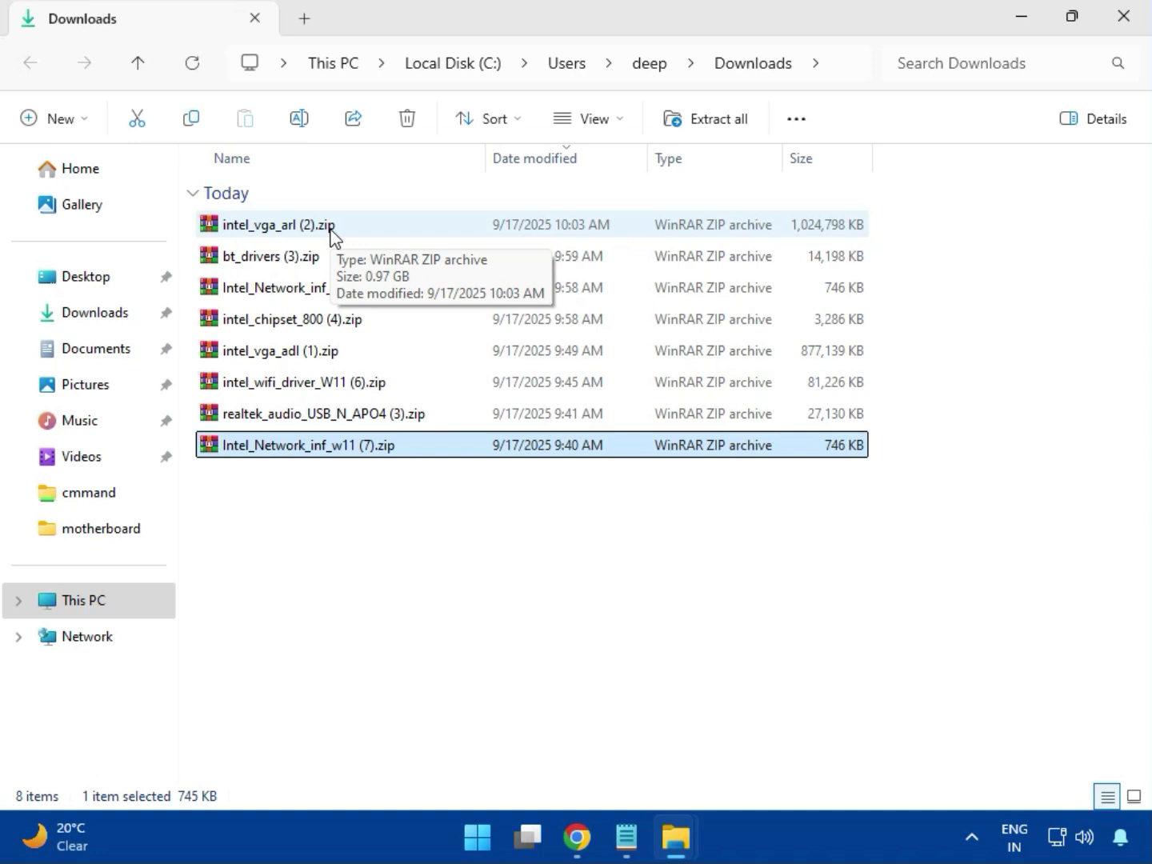
pyautogui.click(1123, 36)
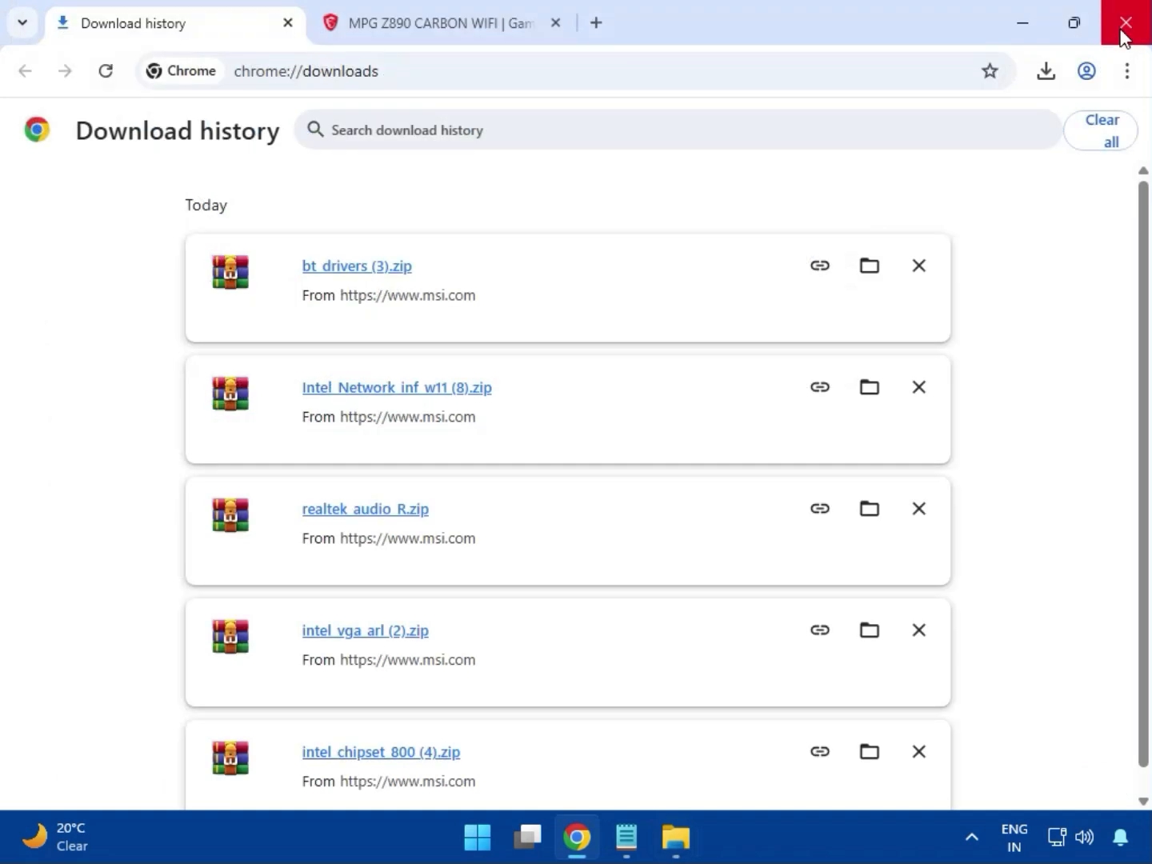